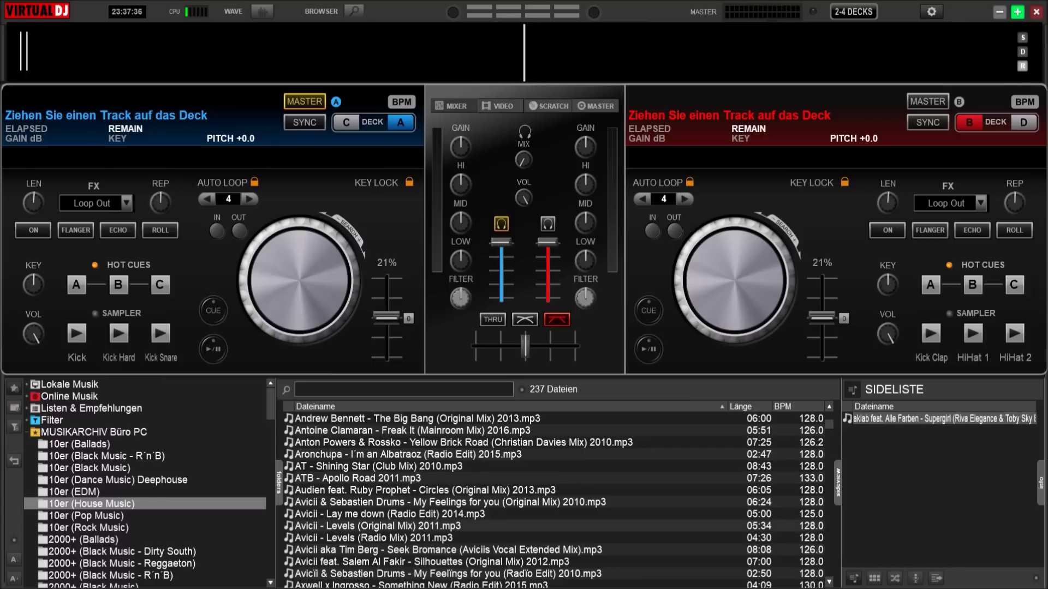
# Load Avicii - Levels (Original Mix) 2011.mp3 onto deck A and start playing it
pyautogui.moveTo(364, 527); pyautogui.dragTo(325, 354)
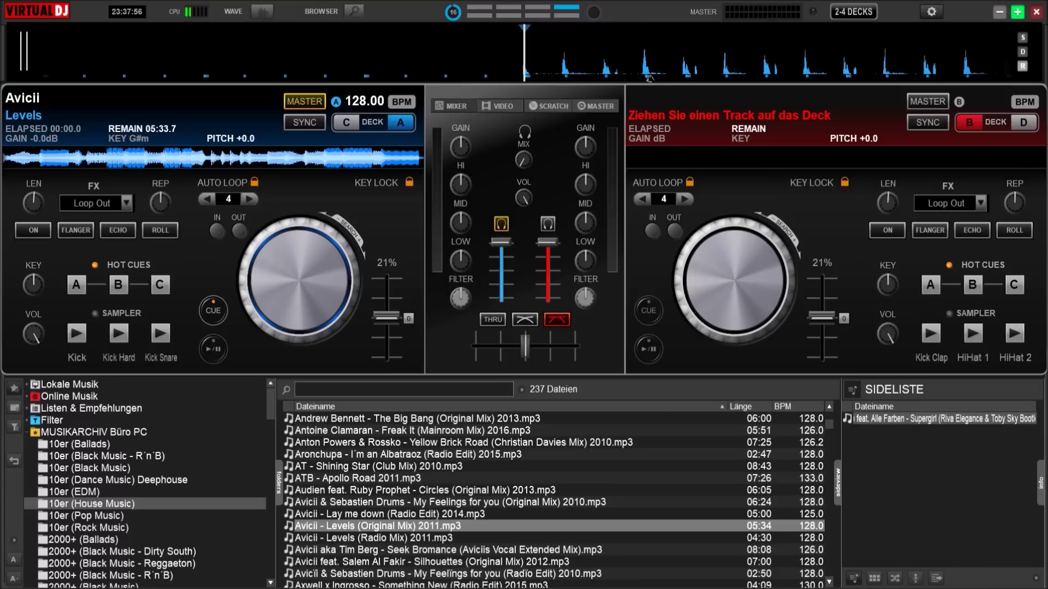
pyautogui.press('space')
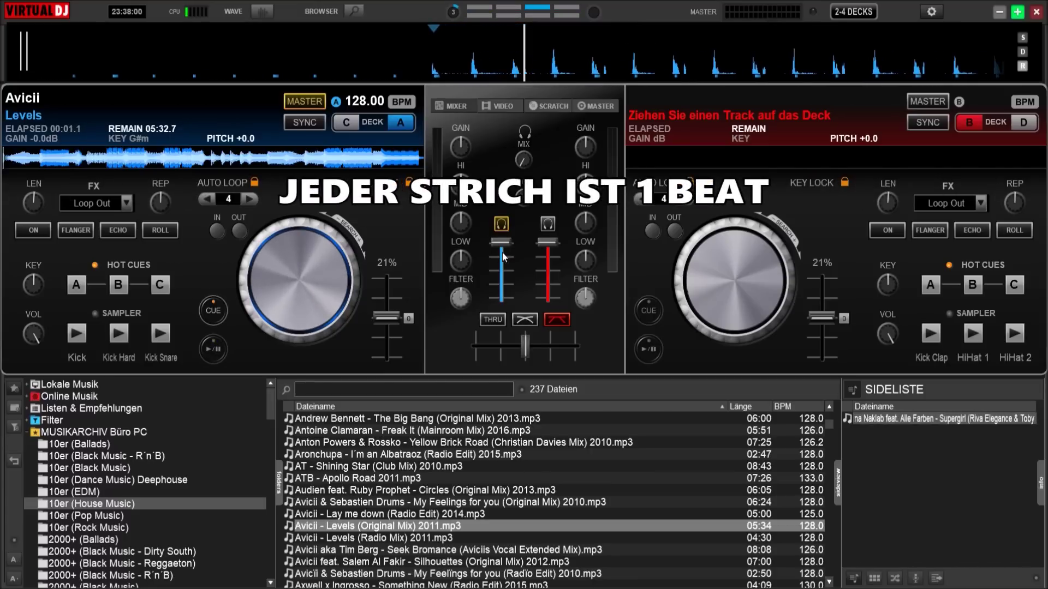
# Lower the volume faders of decks A and B to about one third
pyautogui.moveTo(501, 257); pyautogui.dragTo(501, 296)
pyautogui.moveTo(542, 251); pyautogui.dragTo(544, 298)
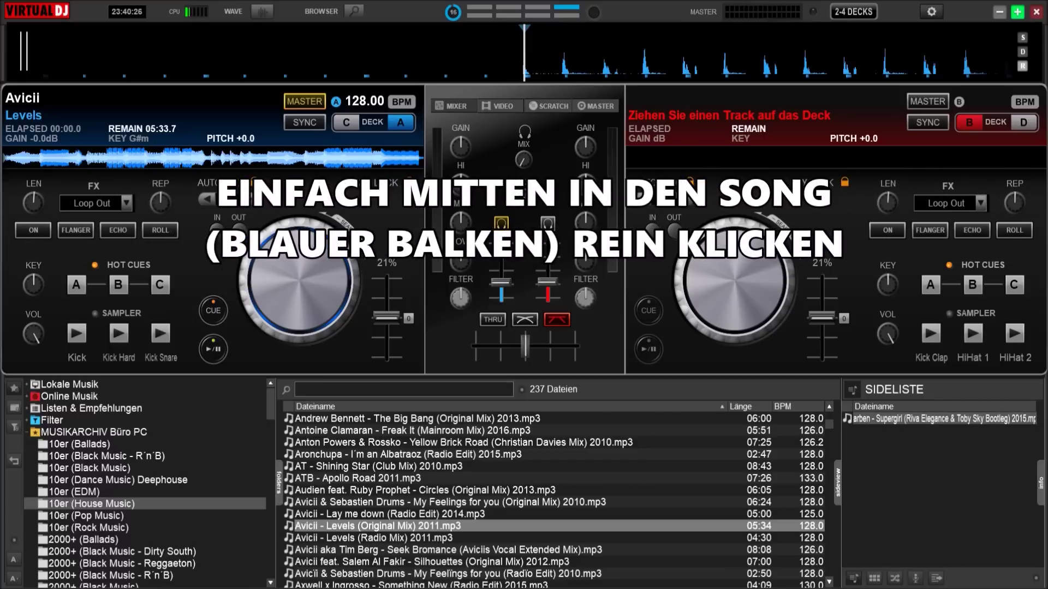
# Jump ahead to three different points in the deck A track using its song overview waveform
pyautogui.click(59, 162)
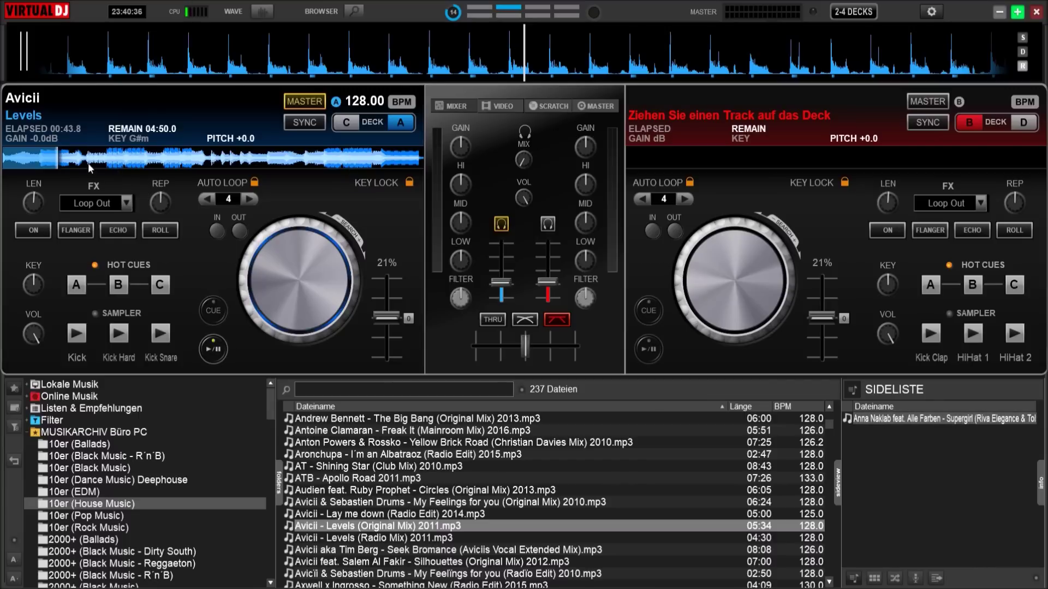
pyautogui.click(84, 159)
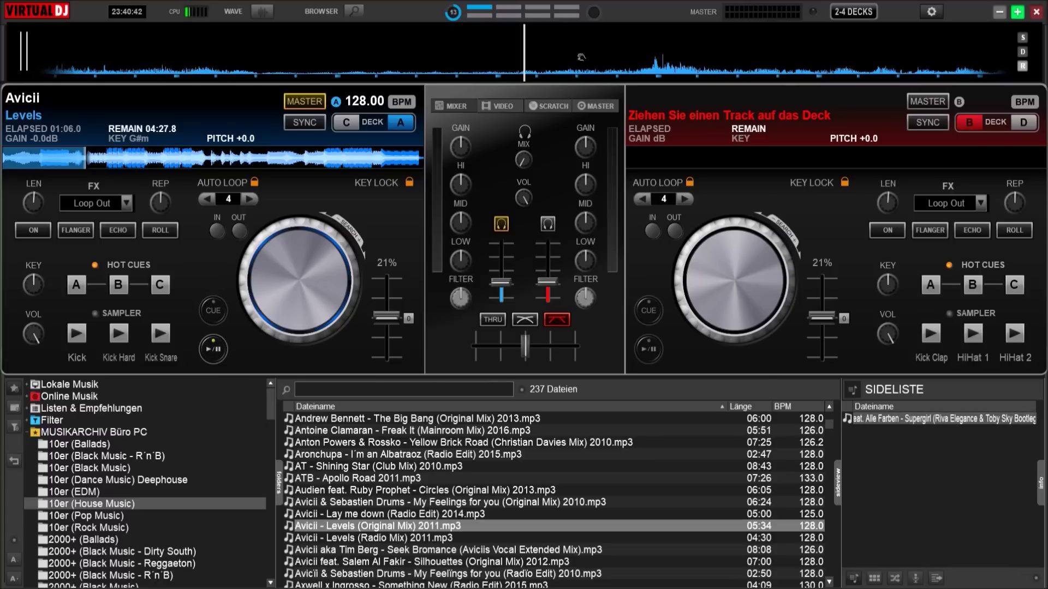
pyautogui.click(133, 163)
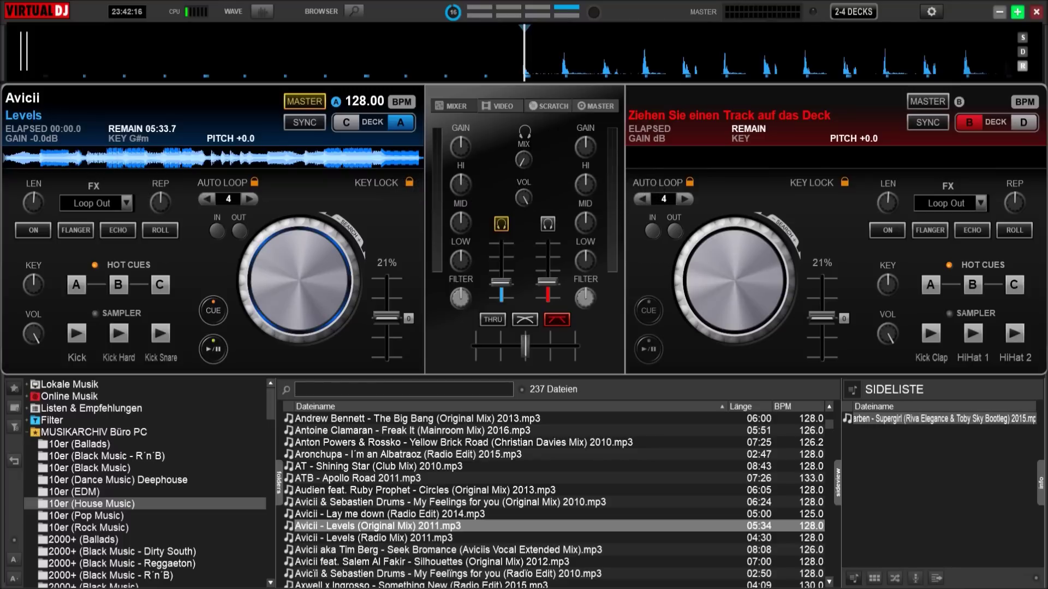
# Turn deck A's gain down to -3.3 dB and return it to 0 dB
pyautogui.moveTo(461, 146); pyautogui.dragTo(452, 150)
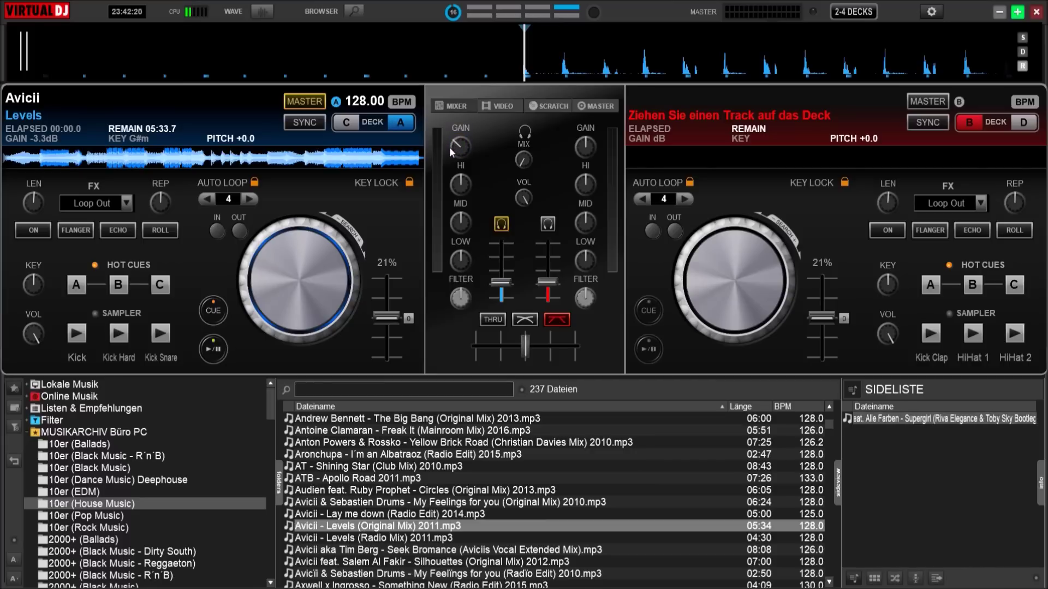
pyautogui.moveTo(450, 149)
pyautogui.mouseDown()
pyautogui.moveTo(475, 140)
pyautogui.moveTo(458, 147)
pyautogui.mouseUp()
pyautogui.moveTo(460, 146)
pyautogui.mouseDown()
pyautogui.moveTo(454, 153)
pyautogui.moveTo(460, 145)
pyautogui.mouseUp()
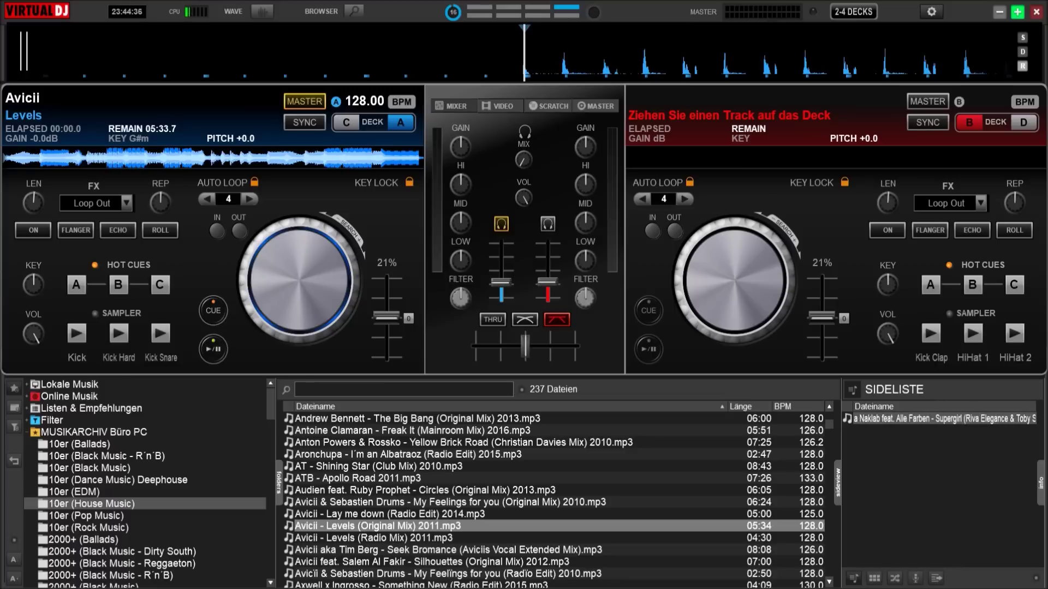
# Try deck A's pitch at -7.0 and +6.7, and settle it at -0.3
pyautogui.moveTo(388, 319); pyautogui.dragTo(385, 306)
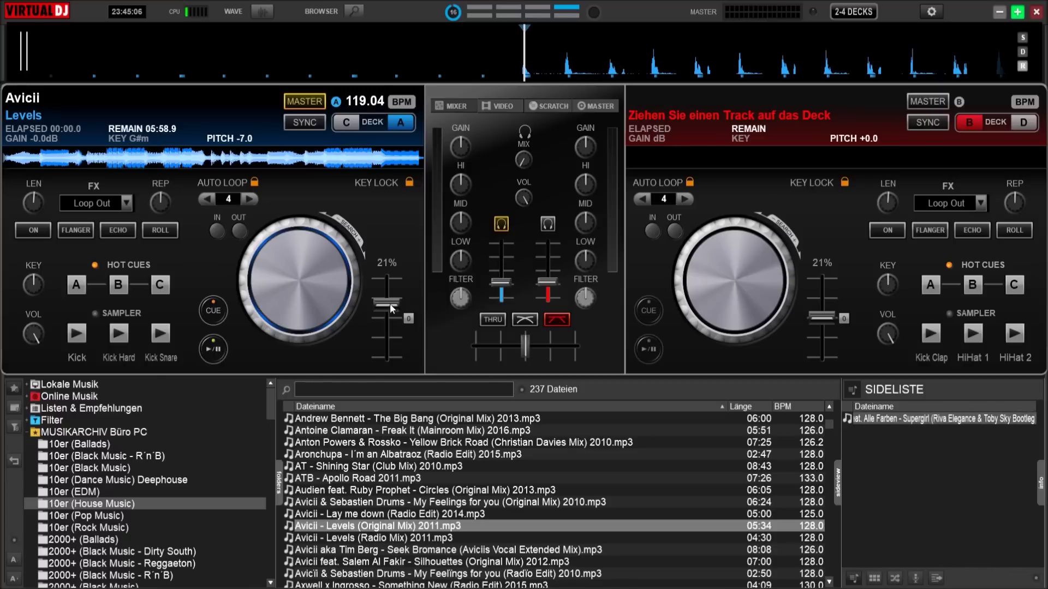
pyautogui.moveTo(390, 303); pyautogui.dragTo(390, 330)
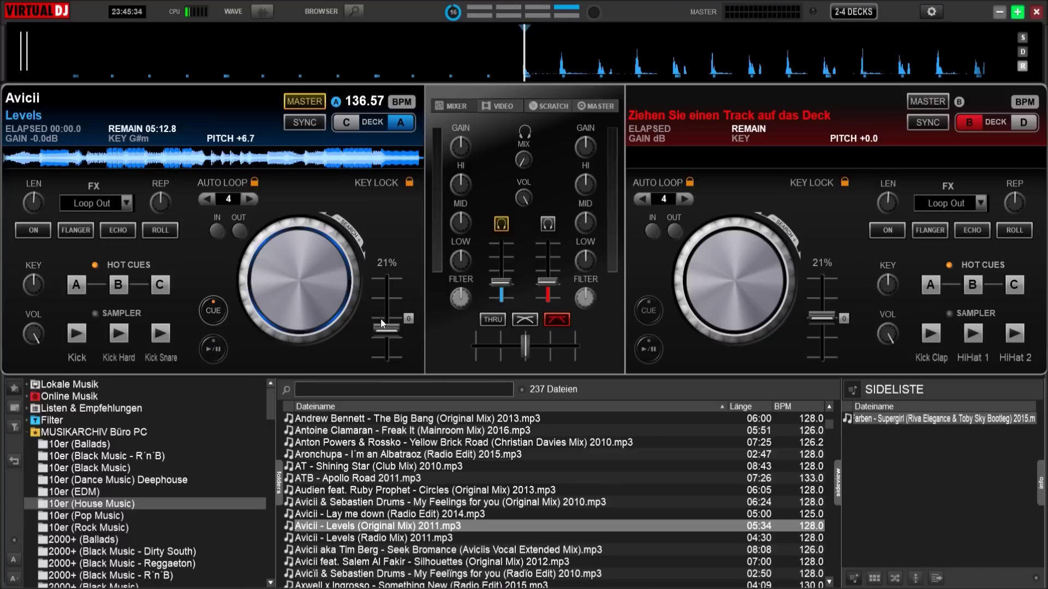
pyautogui.moveTo(385, 332)
pyautogui.mouseDown()
pyautogui.moveTo(381, 296)
pyautogui.moveTo(382, 318)
pyautogui.mouseUp()
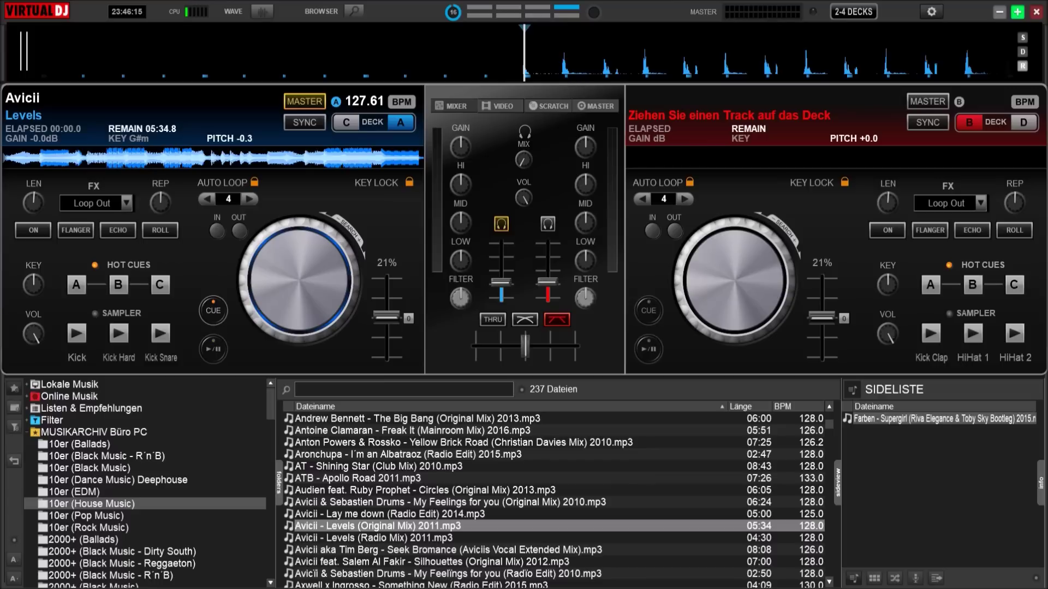
# Scratch the start of the deck A track with its jog wheel and bring the deck's volume fader back to about one third
pyautogui.moveTo(320, 290); pyautogui.dragTo(519, 292)
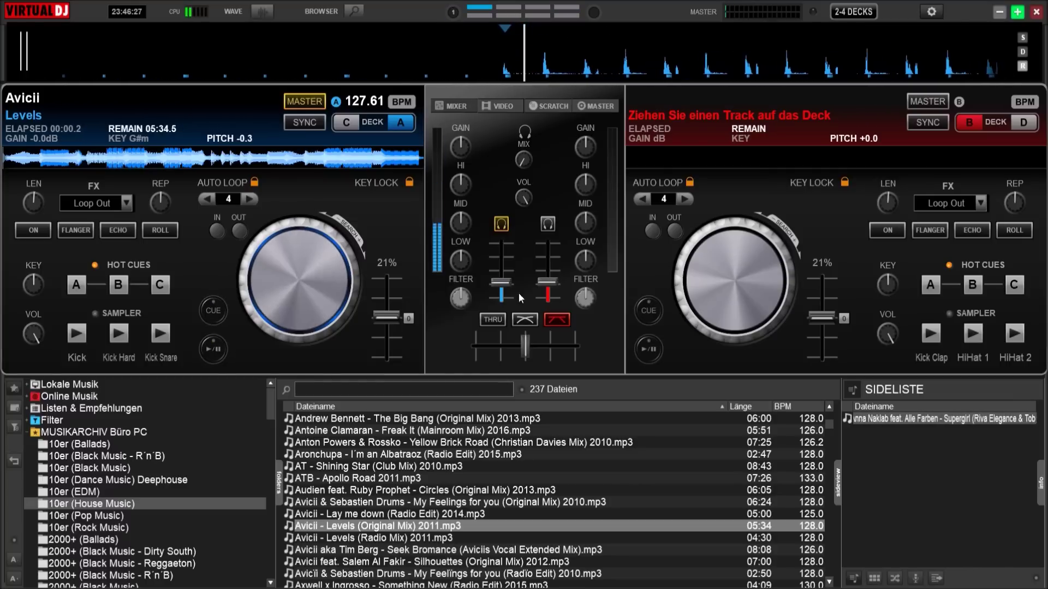
pyautogui.moveTo(345, 290); pyautogui.dragTo(337, 236)
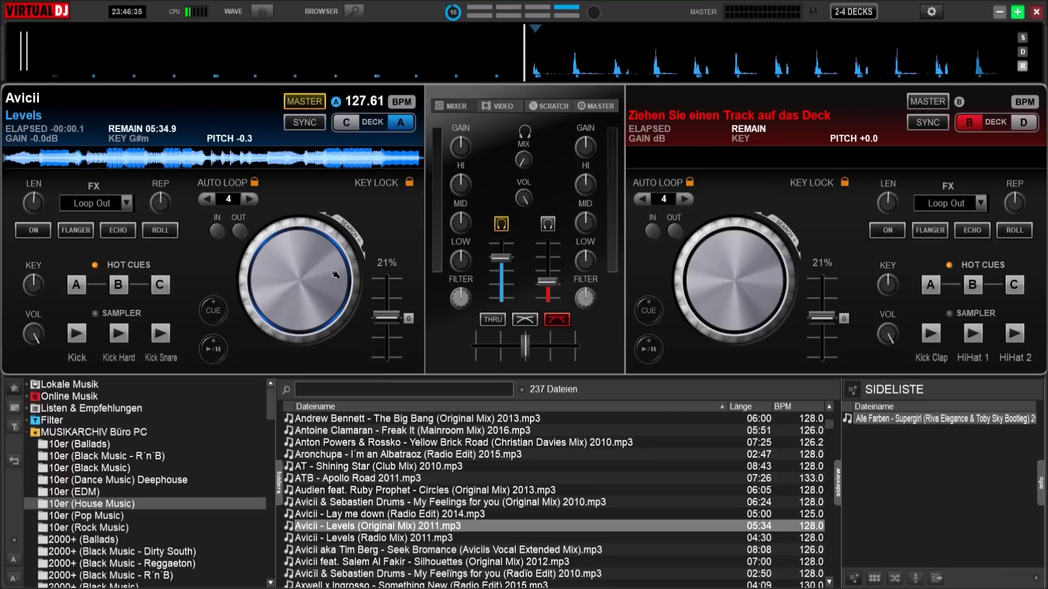
pyautogui.moveTo(331, 271); pyautogui.dragTo(330, 275)
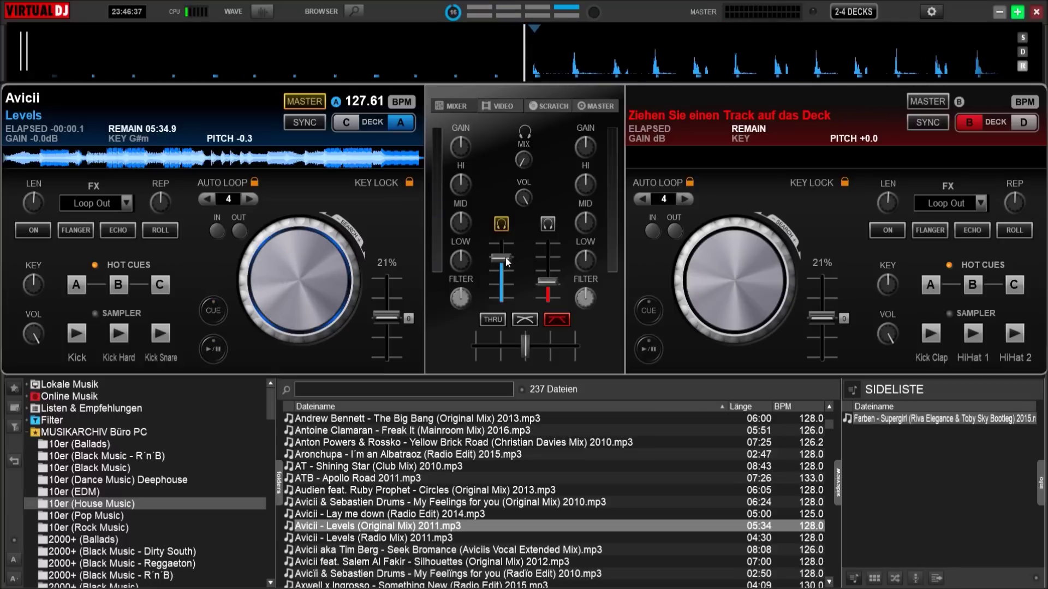
pyautogui.moveTo(503, 277); pyautogui.dragTo(499, 281)
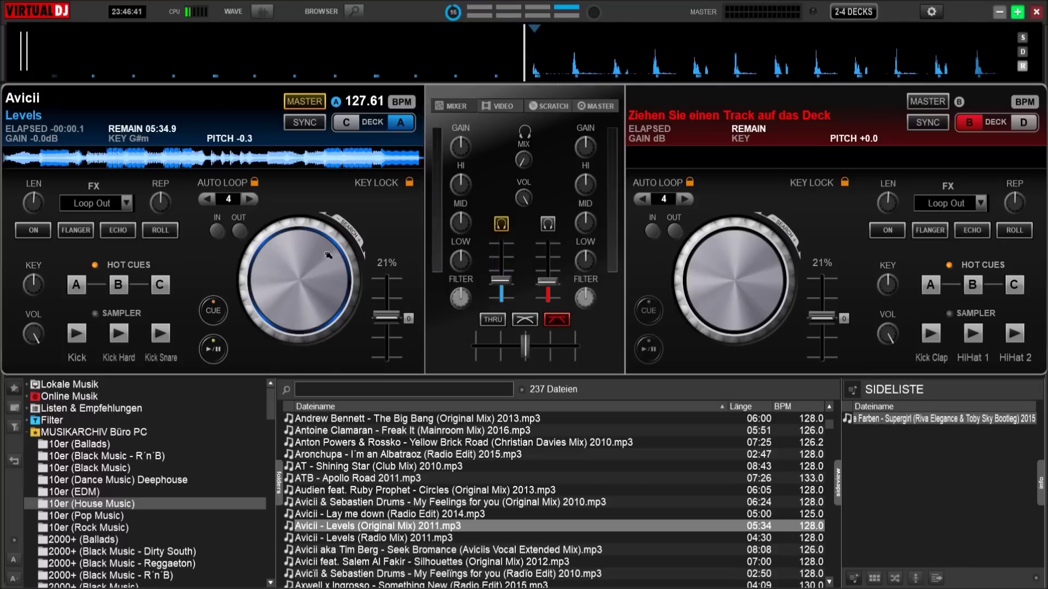
pyautogui.moveTo(323, 252); pyautogui.dragTo(336, 323)
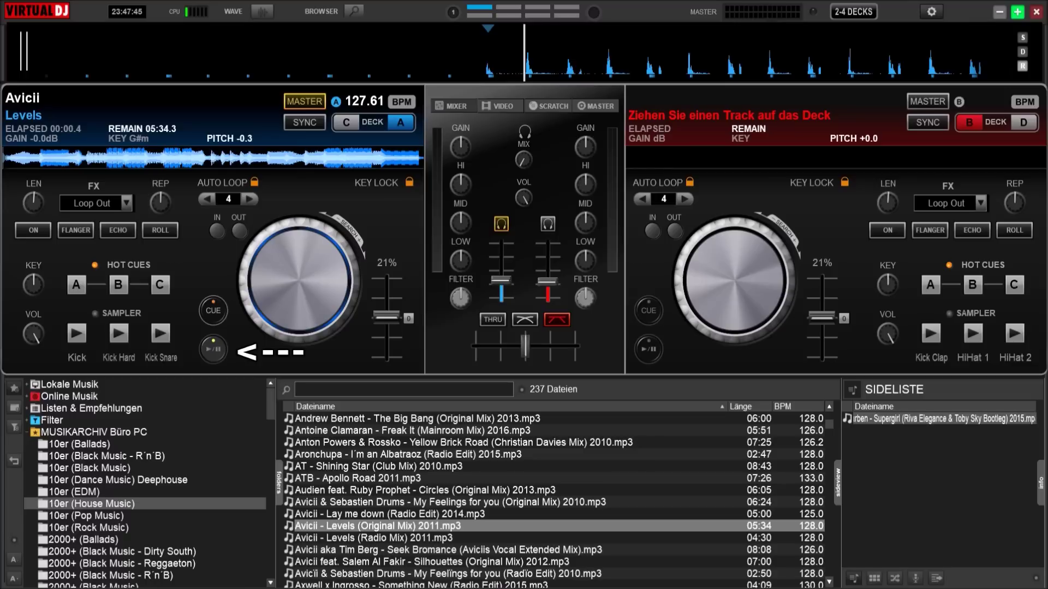
# Start deck A, raise its volume fader to about three quarters, and lower it again while the track plays
pyautogui.click(220, 353)
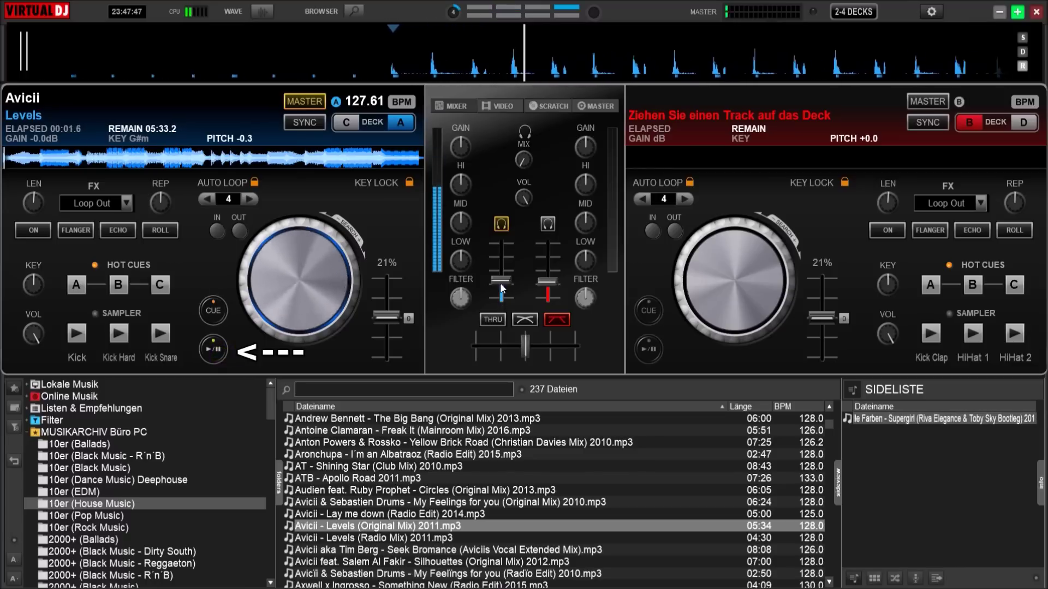
pyautogui.moveTo(500, 284); pyautogui.dragTo(500, 257)
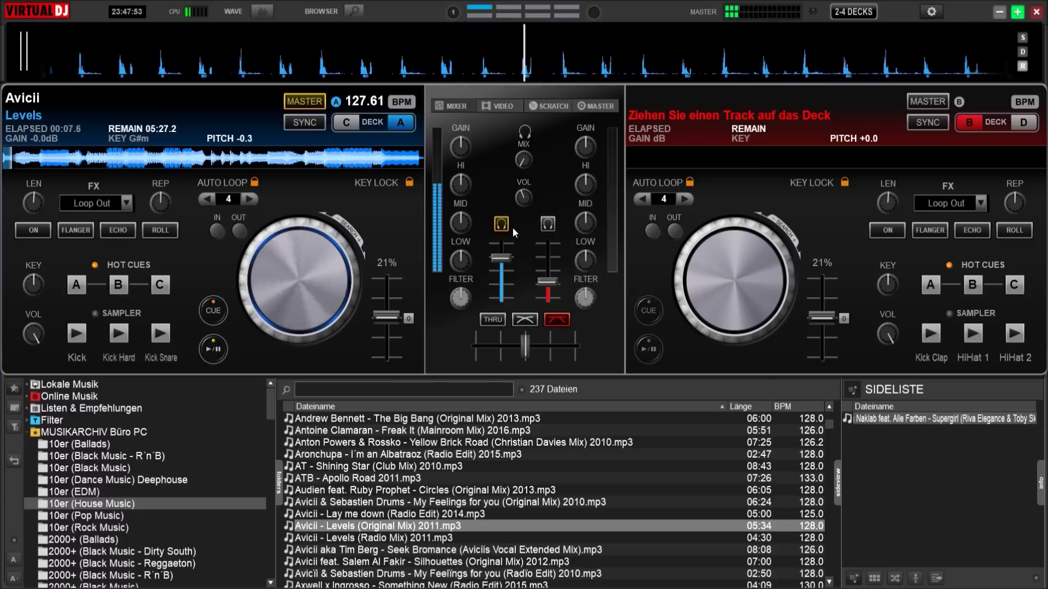
pyautogui.moveTo(500, 262); pyautogui.dragTo(500, 285)
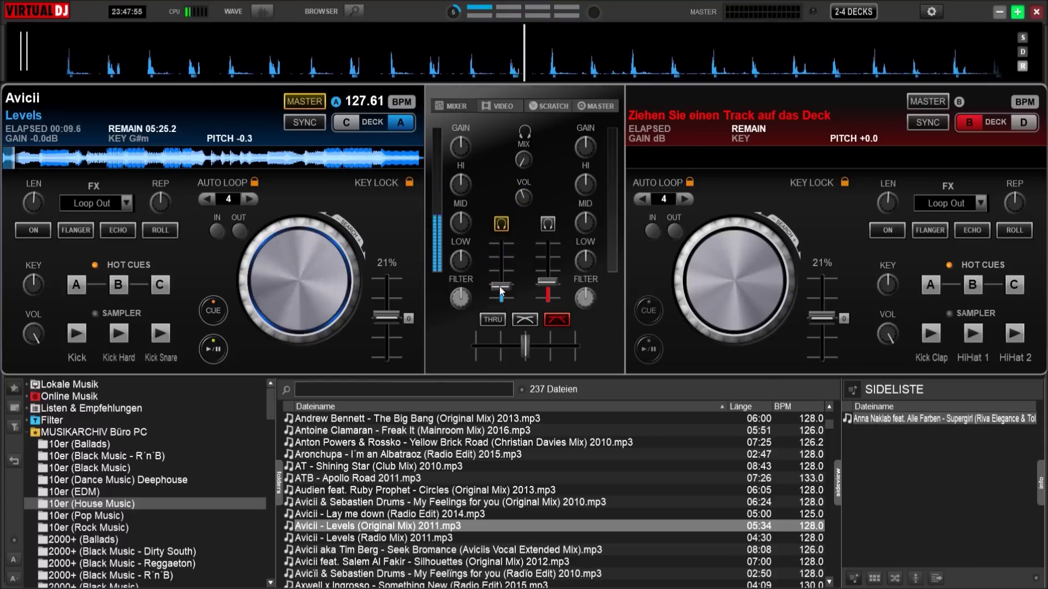
# Pause and resume deck A repeatedly, and return the track to the cue point at its beginning
pyautogui.click(212, 354)
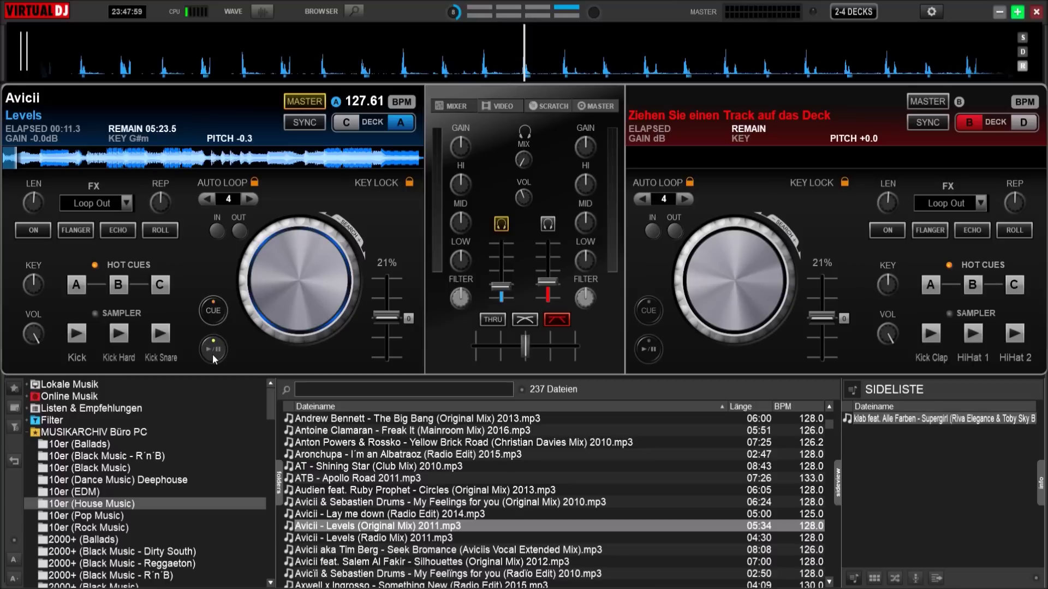
pyautogui.click(212, 353)
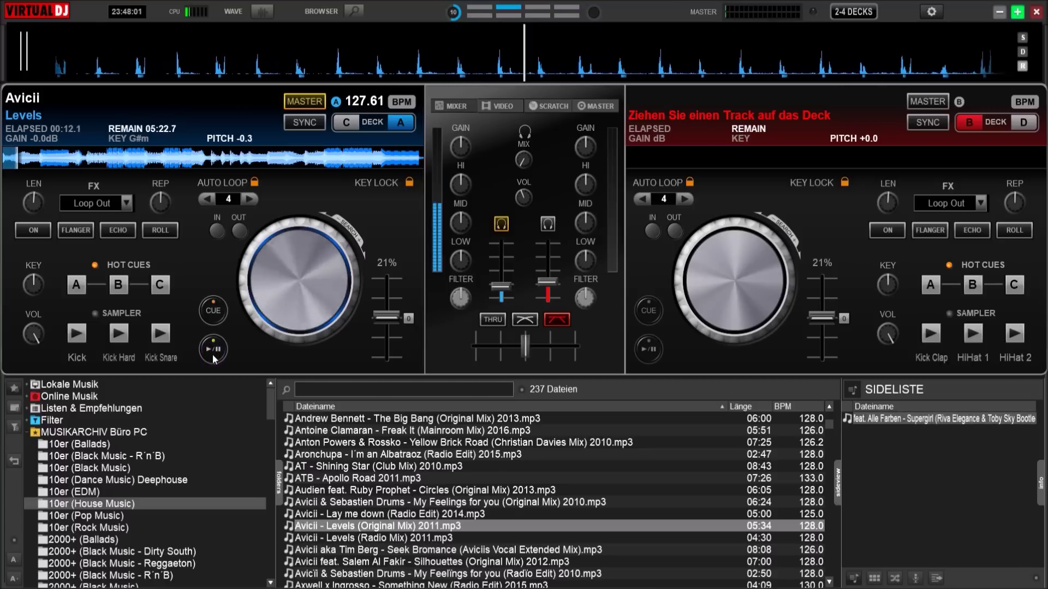
pyautogui.click(212, 354)
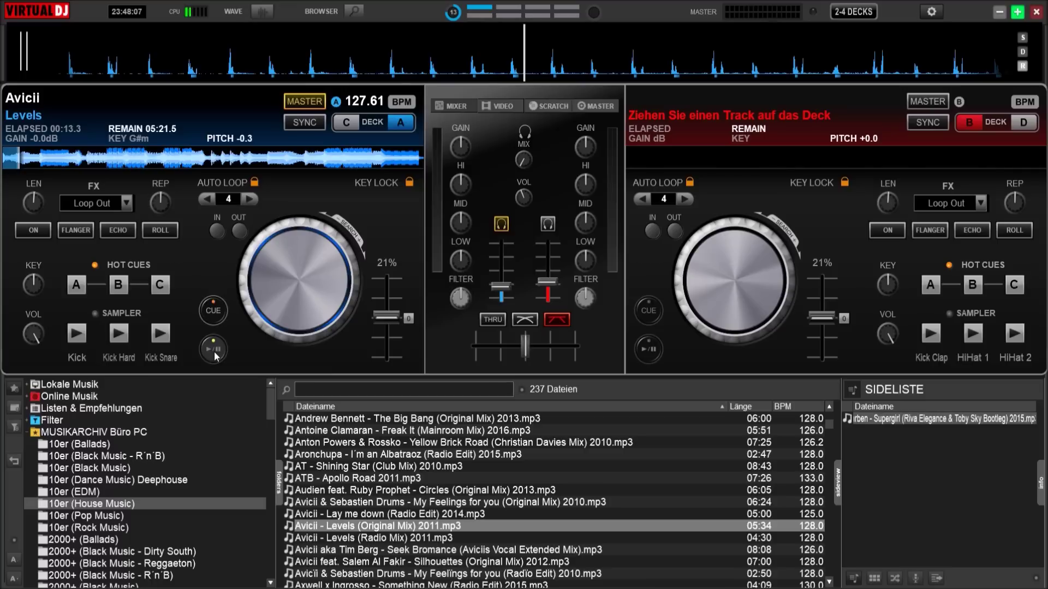
pyautogui.click(215, 354)
pyautogui.click(216, 324)
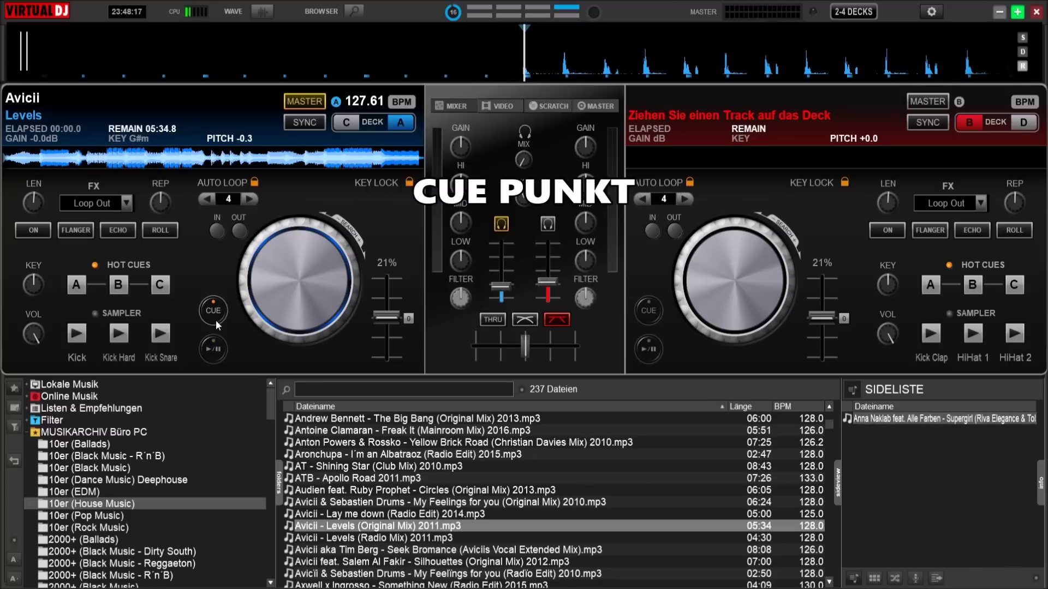
# Set deck A's cue point on the bass beat at about 3.8 seconds and test starting from and returning to it
pyautogui.click(215, 359)
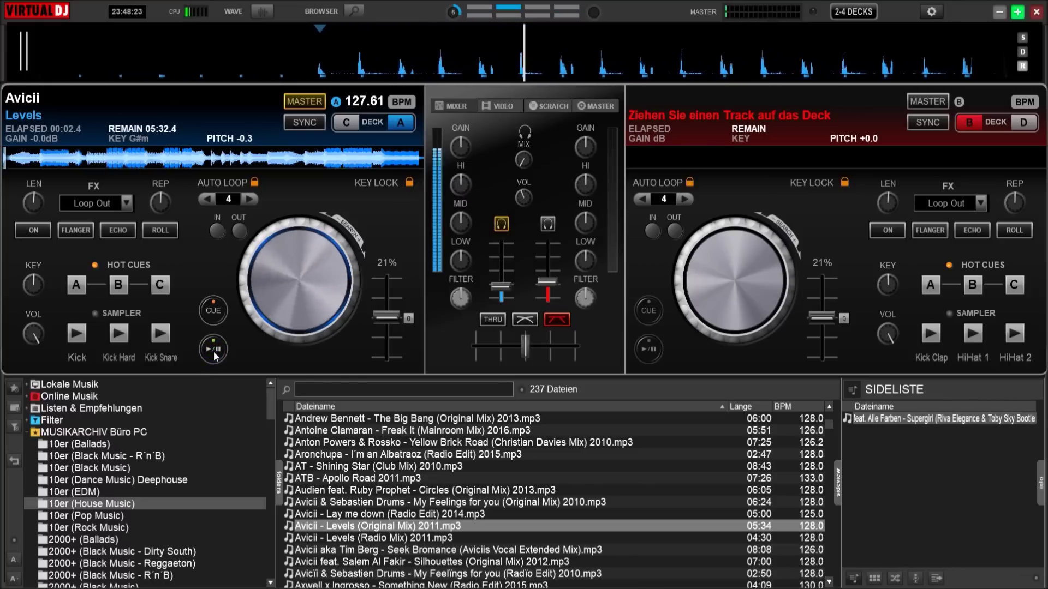
pyautogui.click(215, 351)
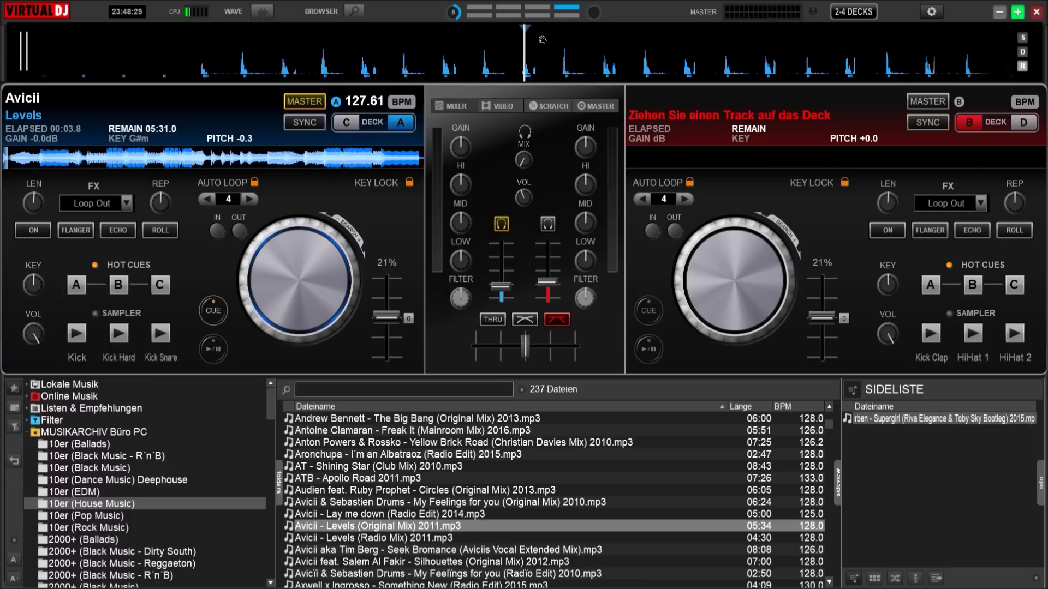
pyautogui.moveTo(538, 43); pyautogui.dragTo(551, 52)
pyautogui.moveTo(298, 270); pyautogui.dragTo(288, 285)
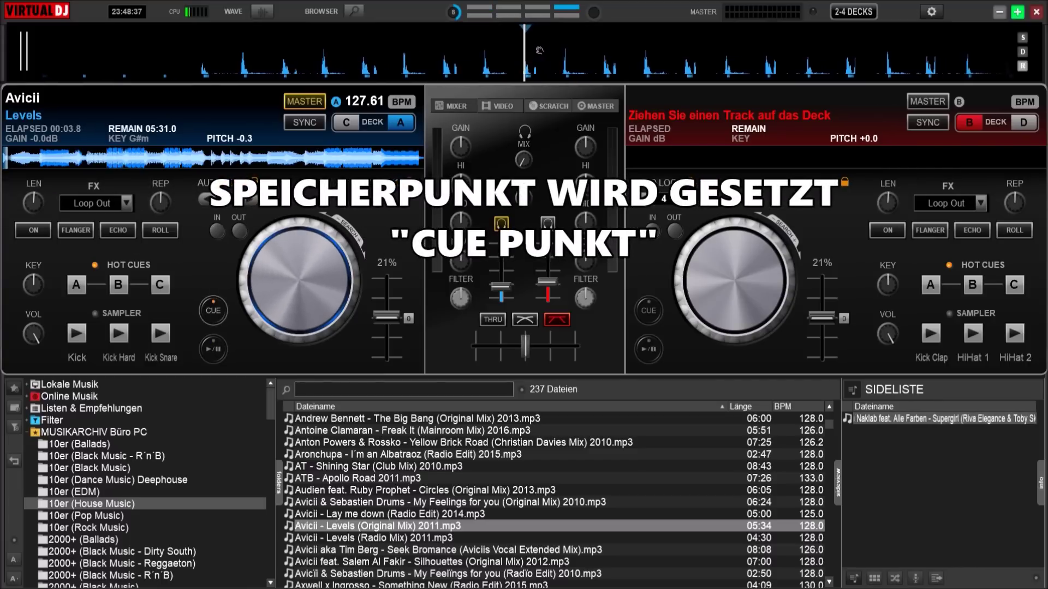
pyautogui.click(218, 355)
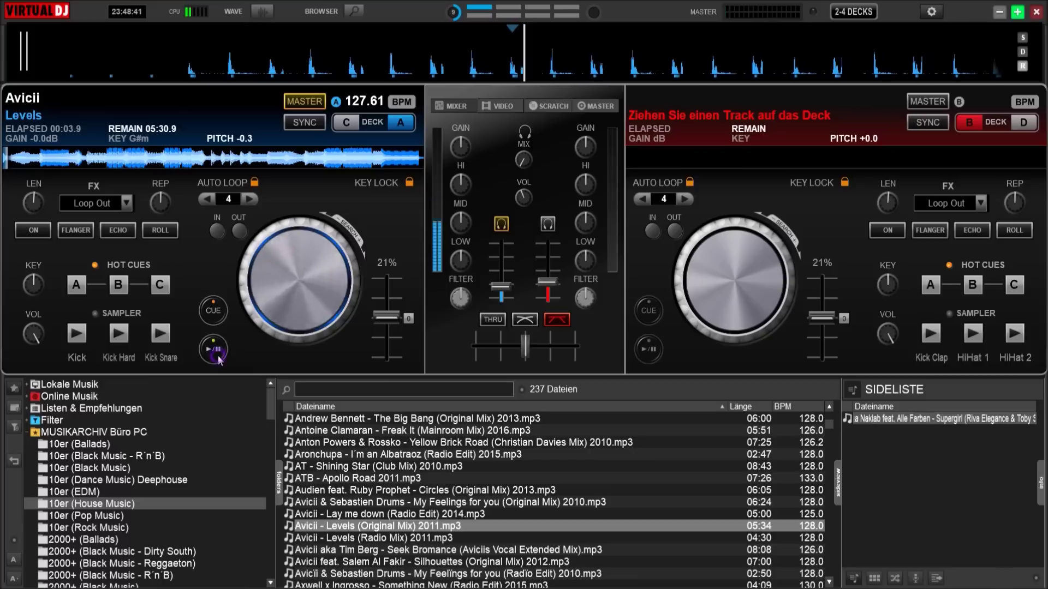
pyautogui.click(219, 315)
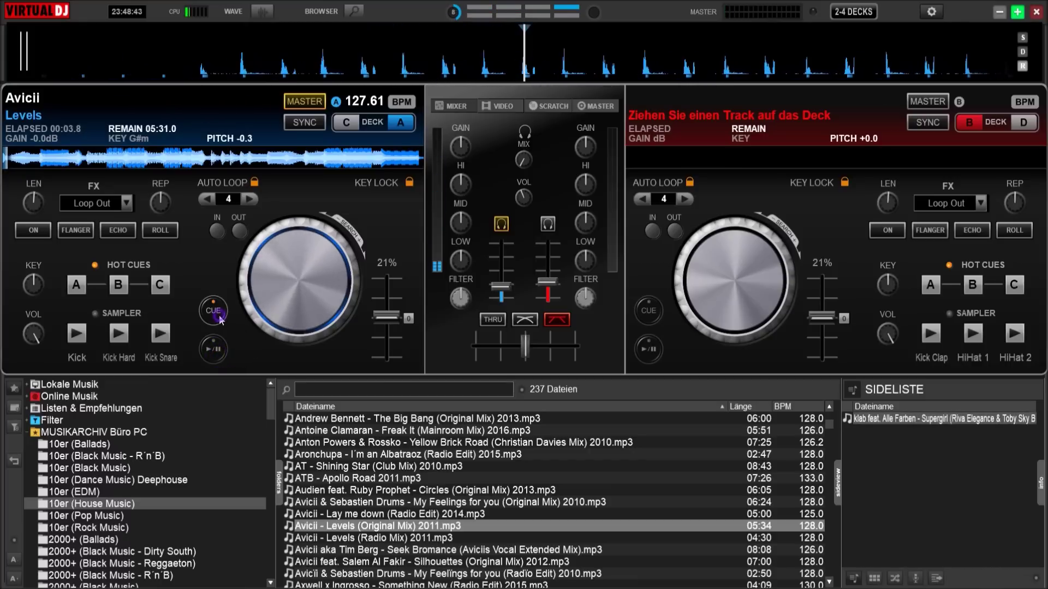
# Shift the deck A waveform off the bass beat, and put the playhead back on the cue point at 3.8 seconds
pyautogui.moveTo(531, 43)
pyautogui.mouseDown()
pyautogui.moveTo(543, 41)
pyautogui.moveTo(544, 52)
pyautogui.mouseUp()
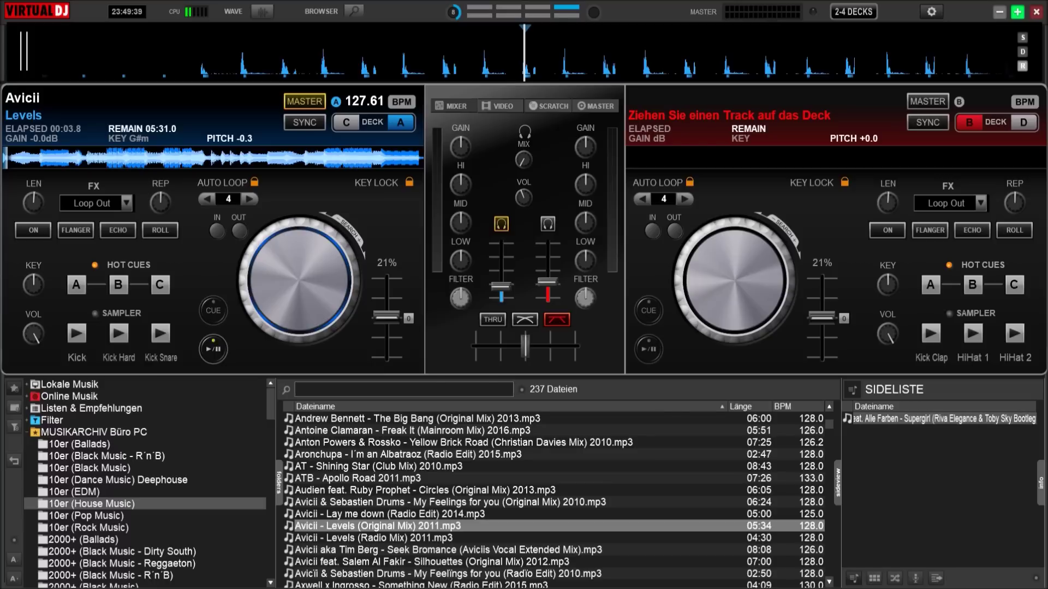
pyautogui.moveTo(340, 278)
pyautogui.mouseDown()
pyautogui.moveTo(319, 247)
pyautogui.moveTo(339, 271)
pyautogui.mouseUp()
pyautogui.moveTo(571, 51)
pyautogui.mouseDown()
pyautogui.moveTo(597, 55)
pyautogui.moveTo(576, 58)
pyautogui.mouseUp()
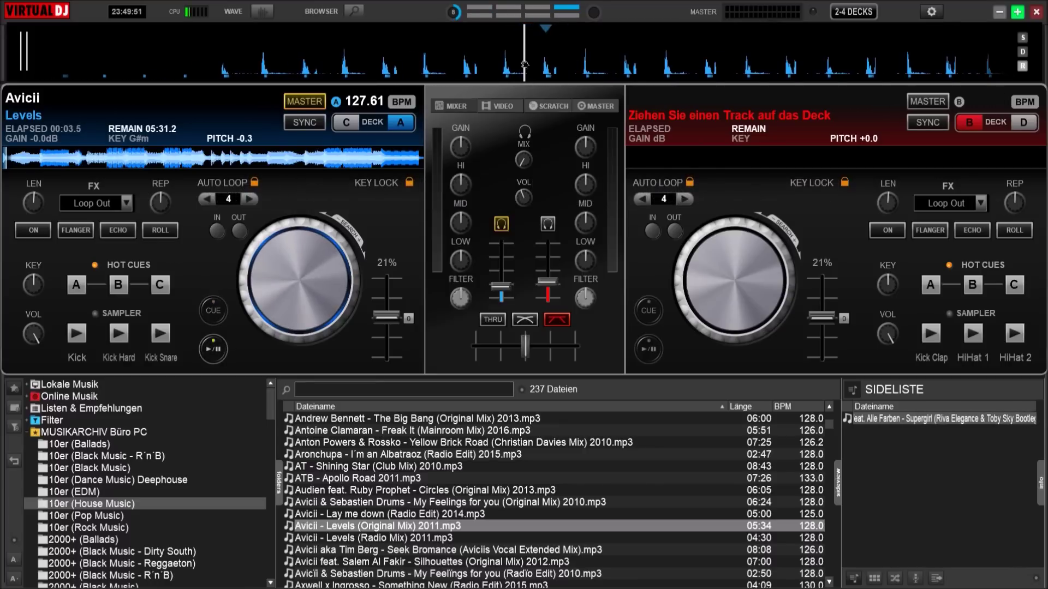
pyautogui.moveTo(582, 50); pyautogui.dragTo(564, 52)
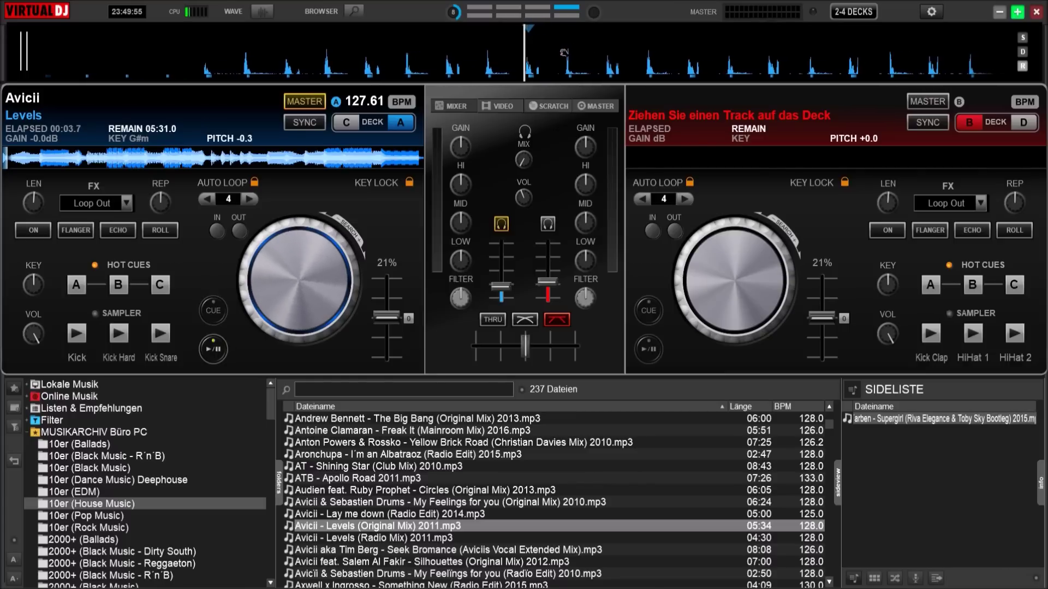
pyautogui.click(210, 319)
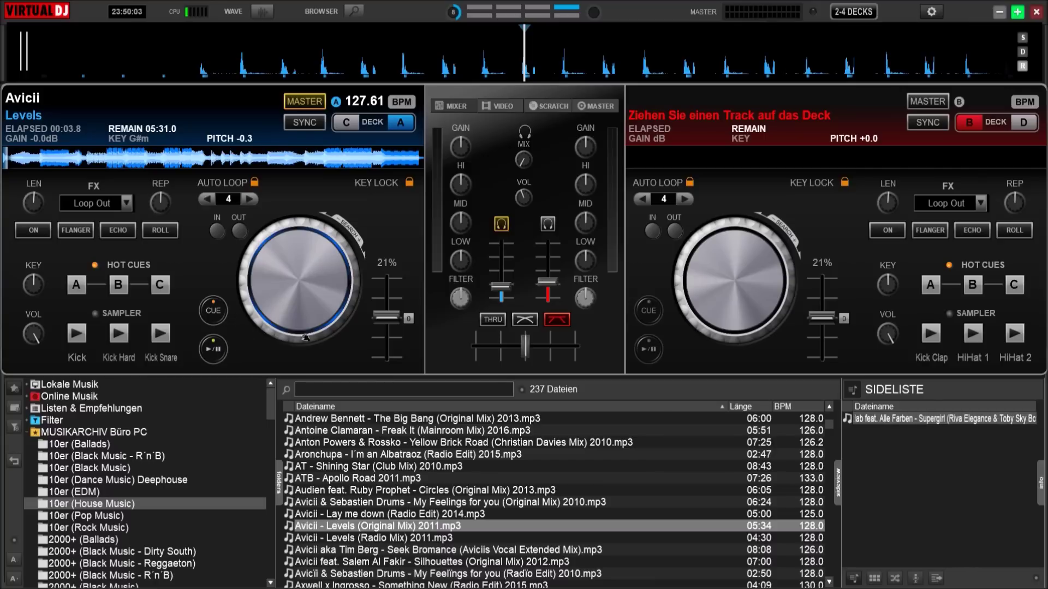
# Raise deck A's volume fader to about three quarters and restart the track from its cue point on the bass beat
pyautogui.moveTo(501, 286); pyautogui.dragTo(501, 259)
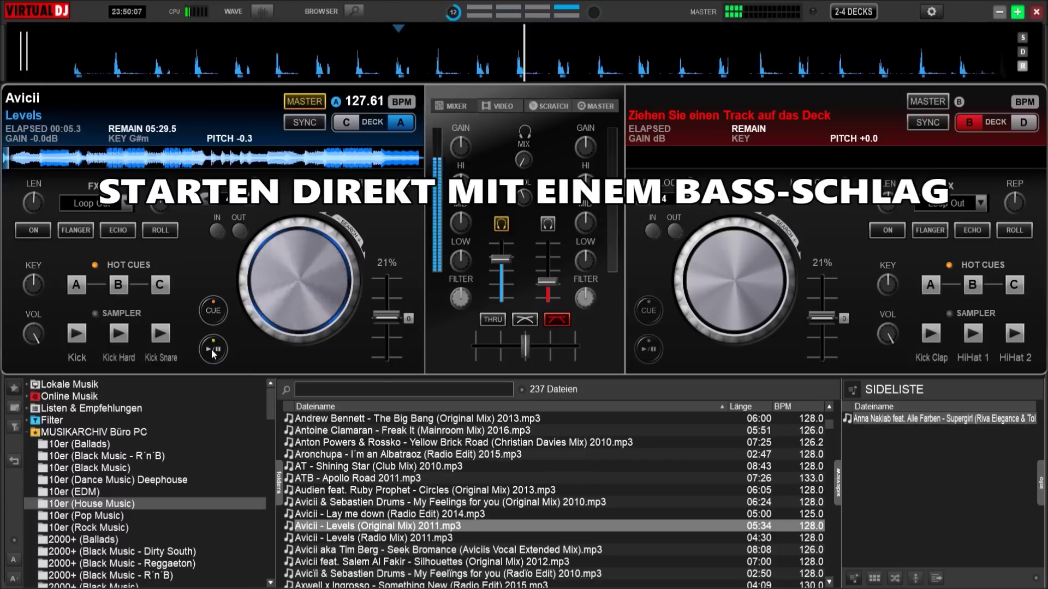
pyautogui.click(214, 321)
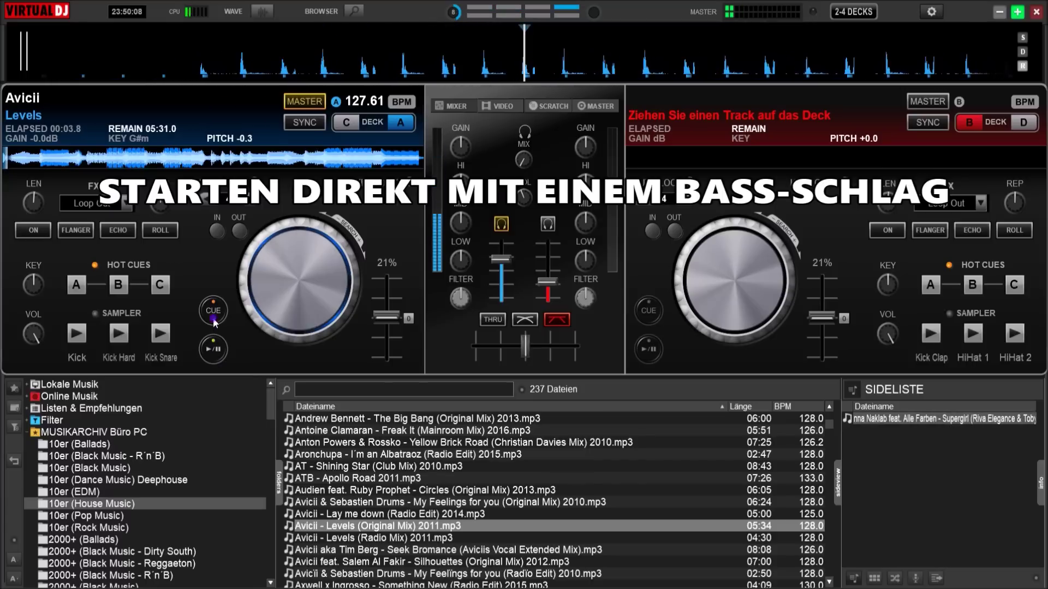
pyautogui.click(216, 357)
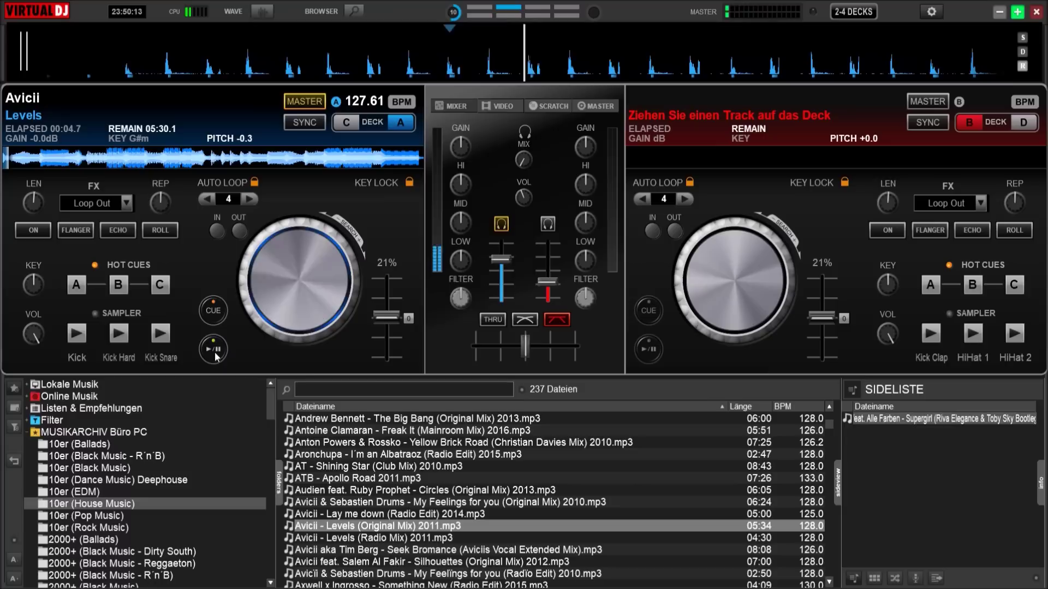
# Return deck A to its cue point and try longer auto loop lengths before setting the length back to 4 beats
pyautogui.click(217, 319)
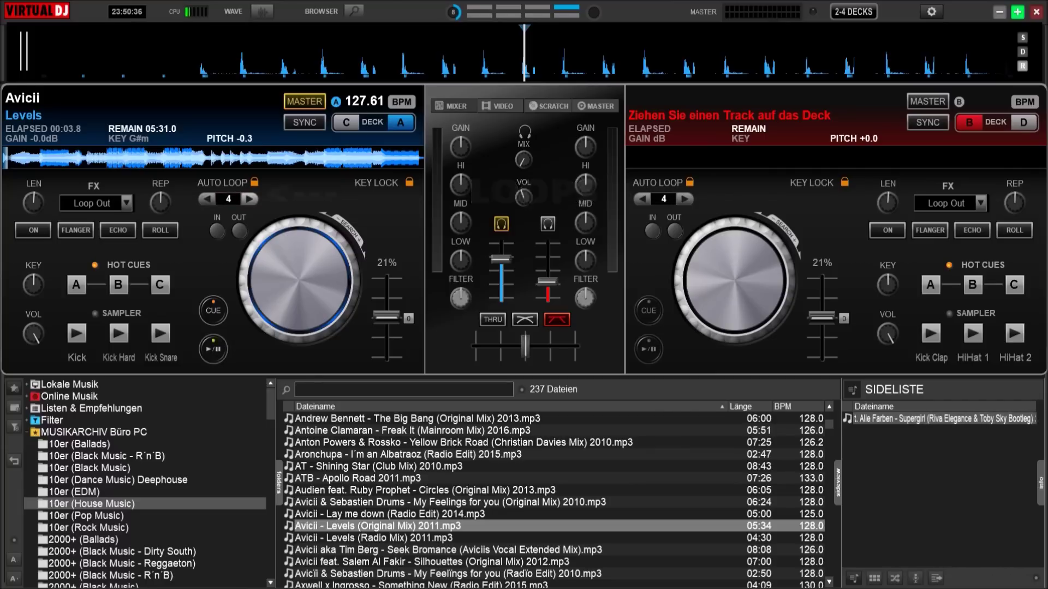
pyautogui.click(250, 200)
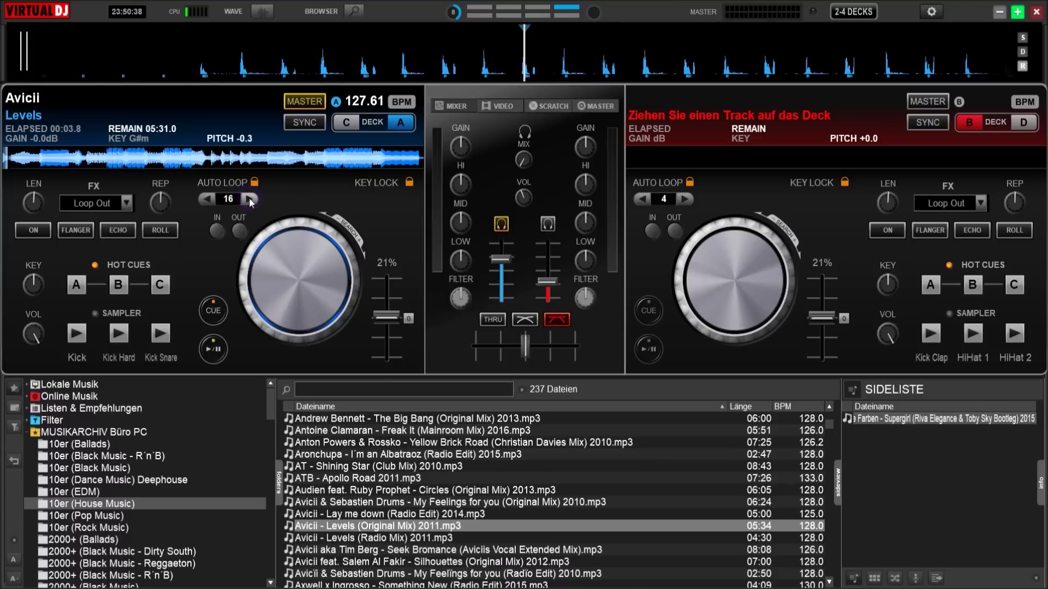
pyautogui.click(249, 199)
pyautogui.click(208, 200)
pyautogui.click(208, 200)
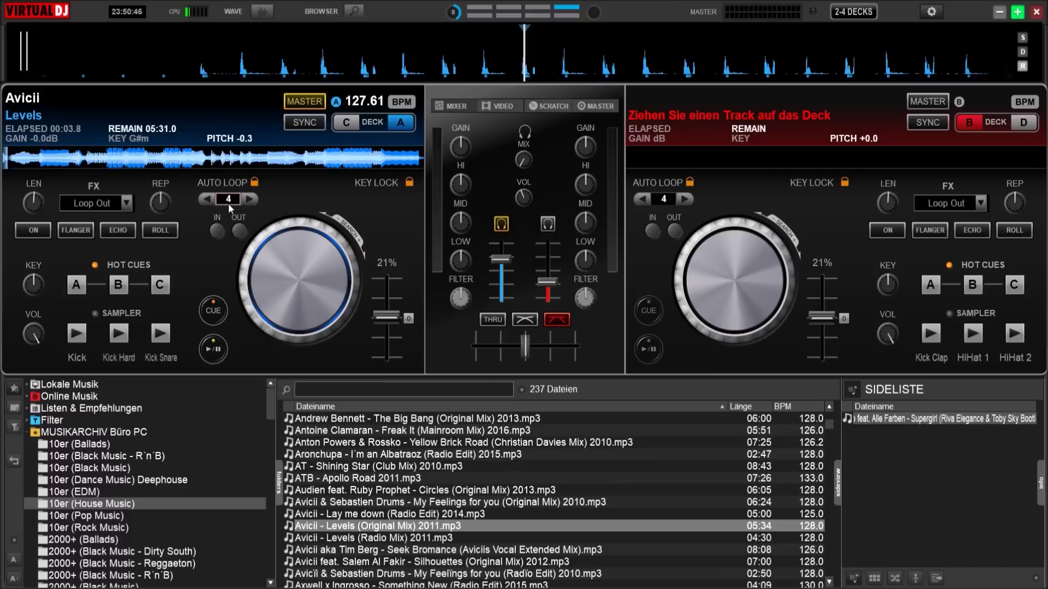
# Activate a 4-beat auto loop at deck A's cue point, extend it to 8 beats and play it
pyautogui.click(228, 203)
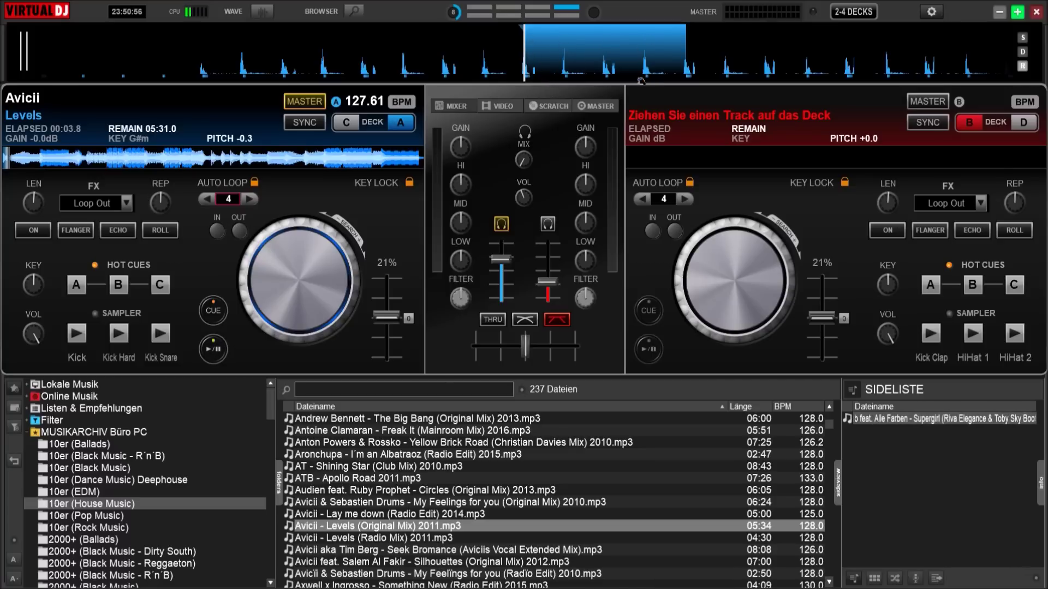
pyautogui.click(247, 201)
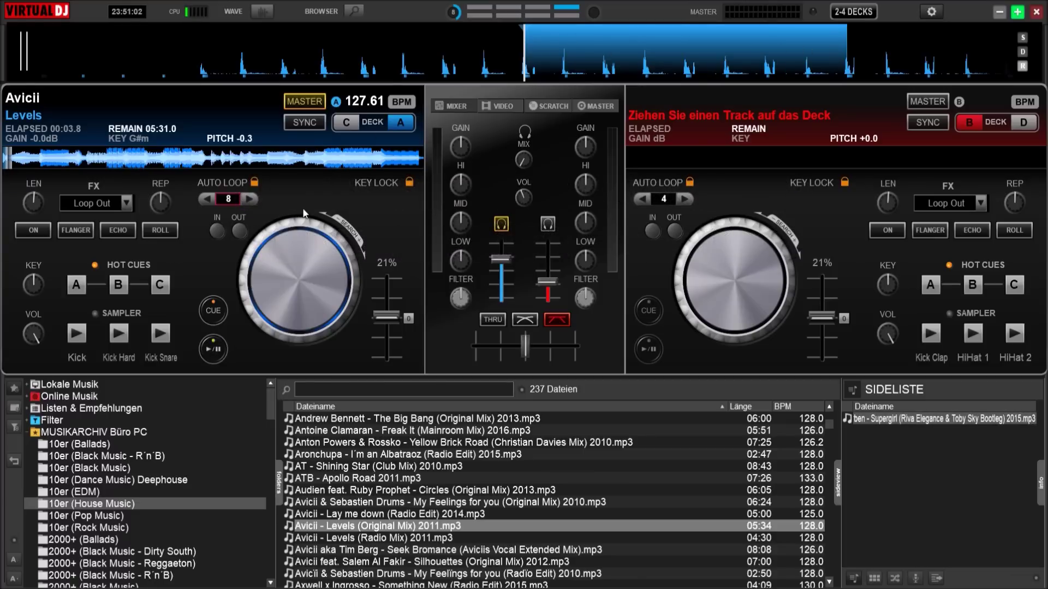
pyautogui.click(214, 350)
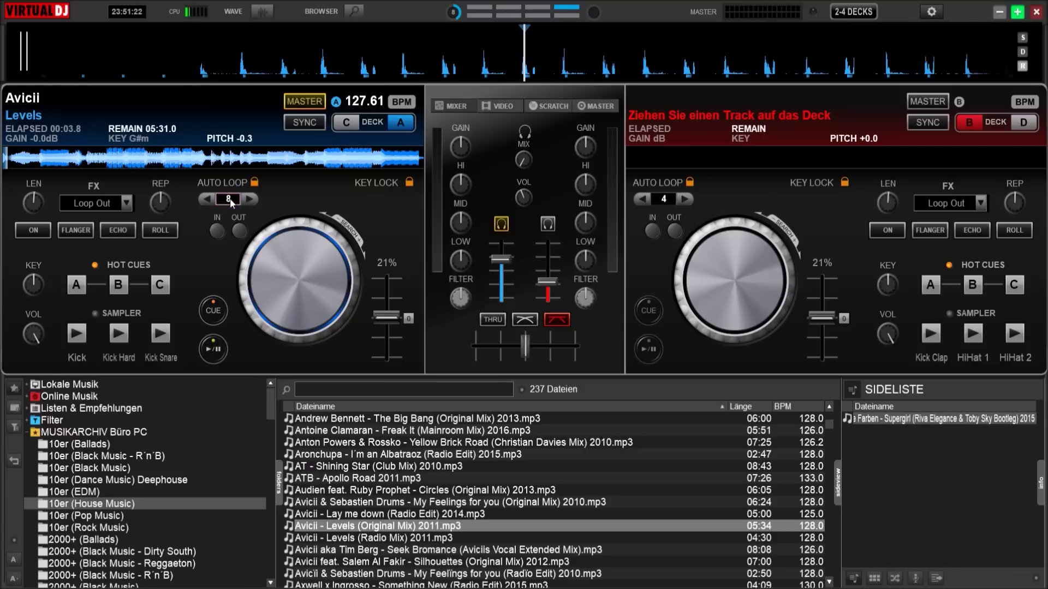
# Shorten deck A's auto loop to 4 beats and extend it to 64 beats
pyautogui.click(205, 198)
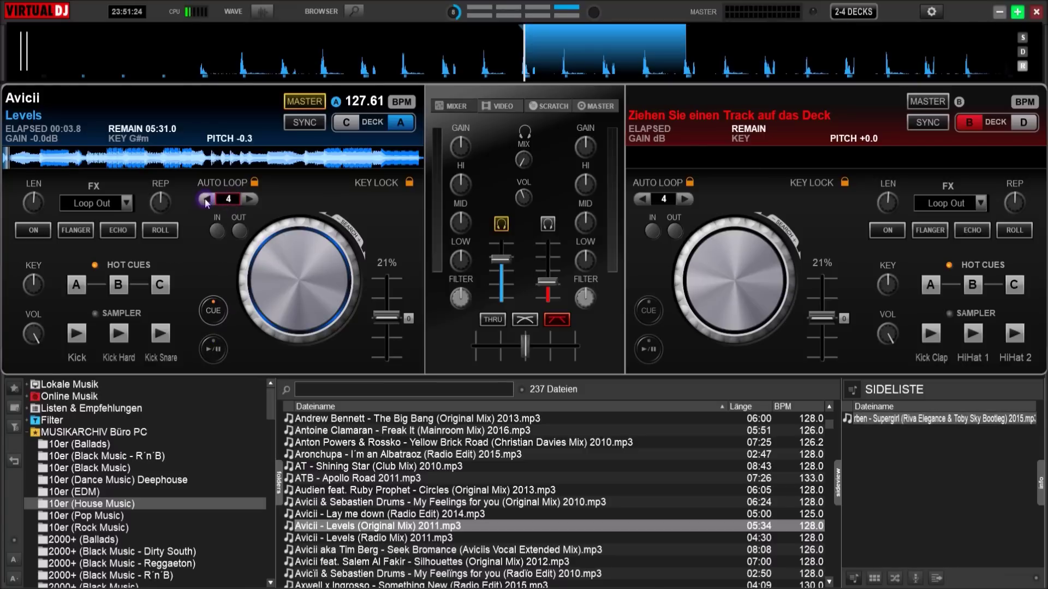
pyautogui.click(250, 199)
pyautogui.click(249, 199)
pyautogui.click(250, 199)
pyautogui.click(249, 199)
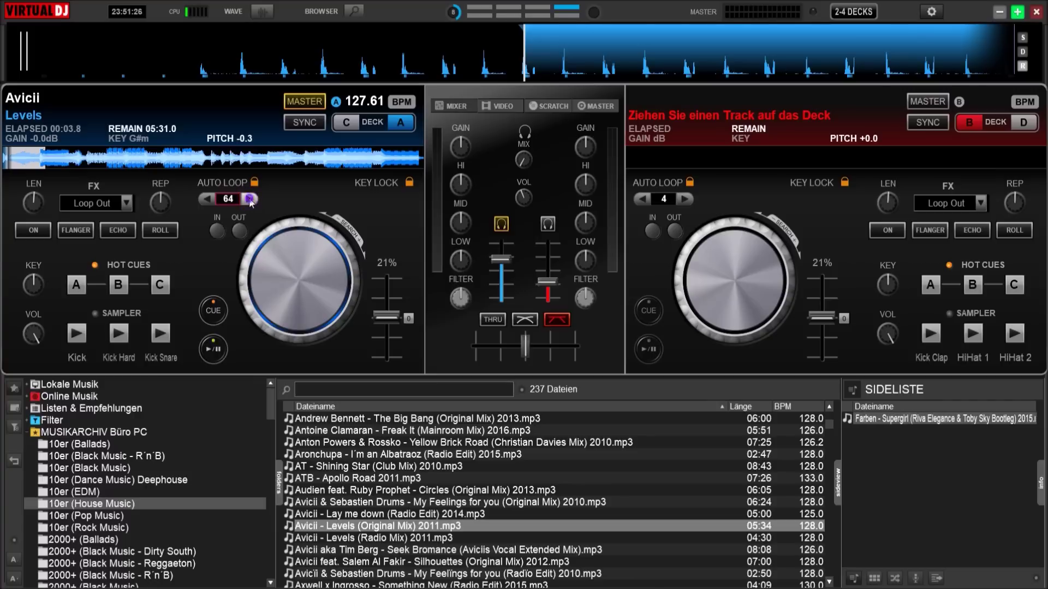
# Shorten deck A's auto loop back to 4 beats and switch the loop off
pyautogui.click(209, 198)
pyautogui.click(208, 198)
pyautogui.click(208, 198)
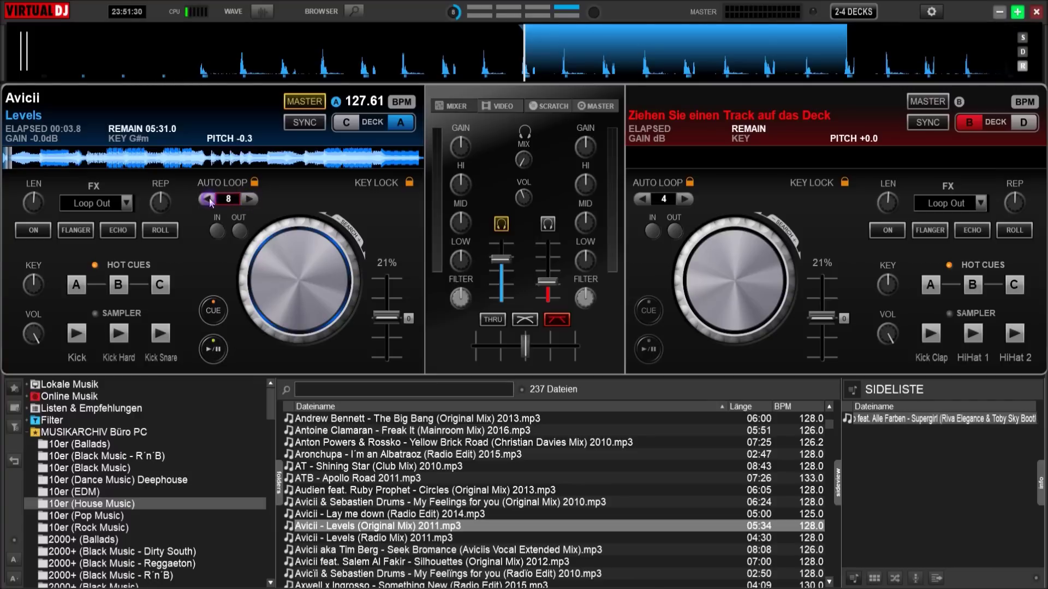
pyautogui.click(208, 198)
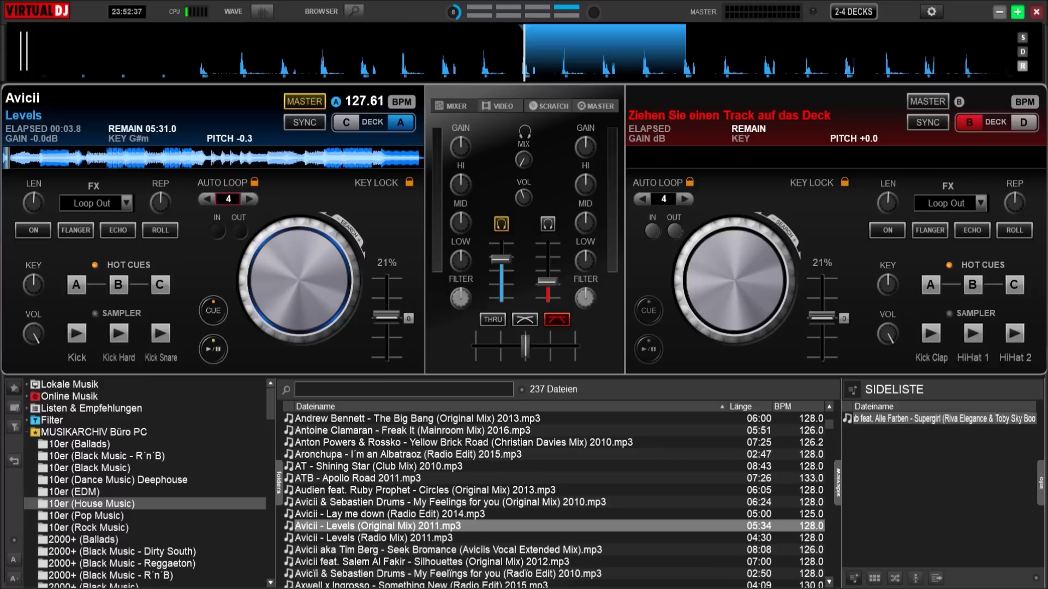
pyautogui.click(228, 200)
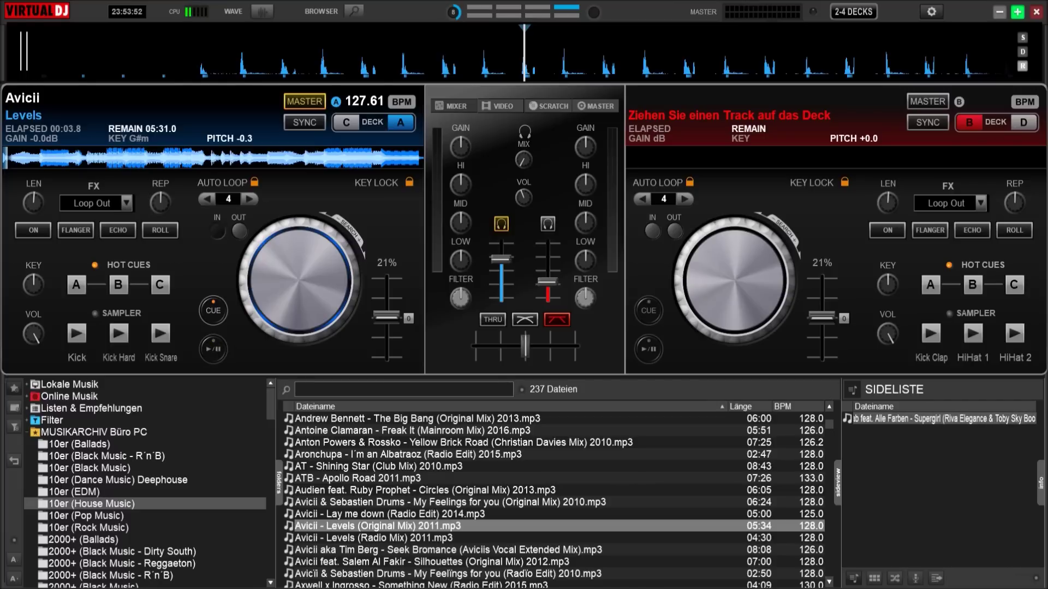
# Set hot cue A on deck A at about 1:14.8 and shift the waveform slightly past it
pyautogui.click(98, 159)
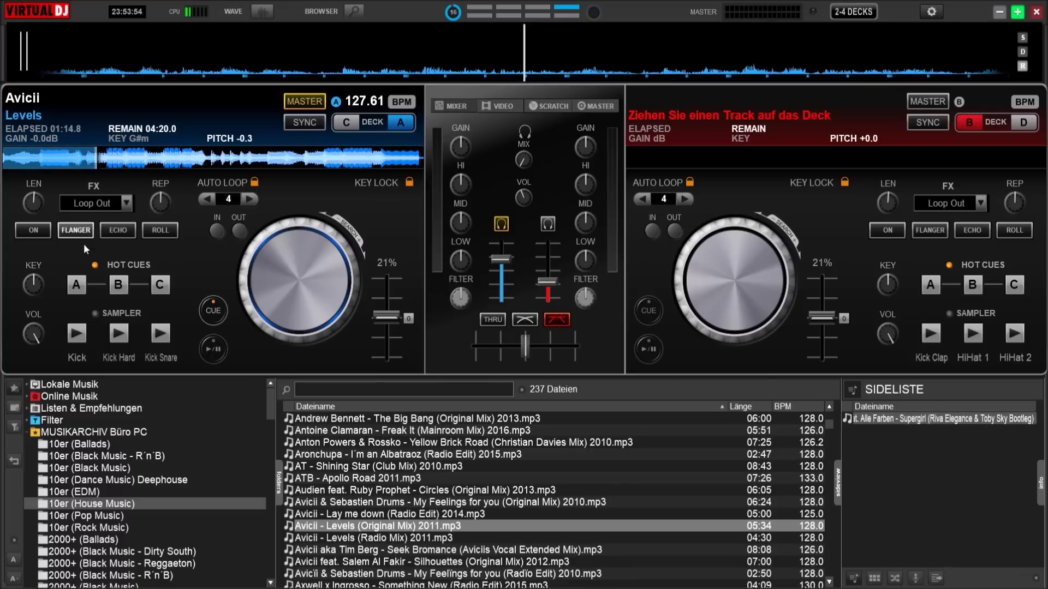
pyautogui.click(77, 285)
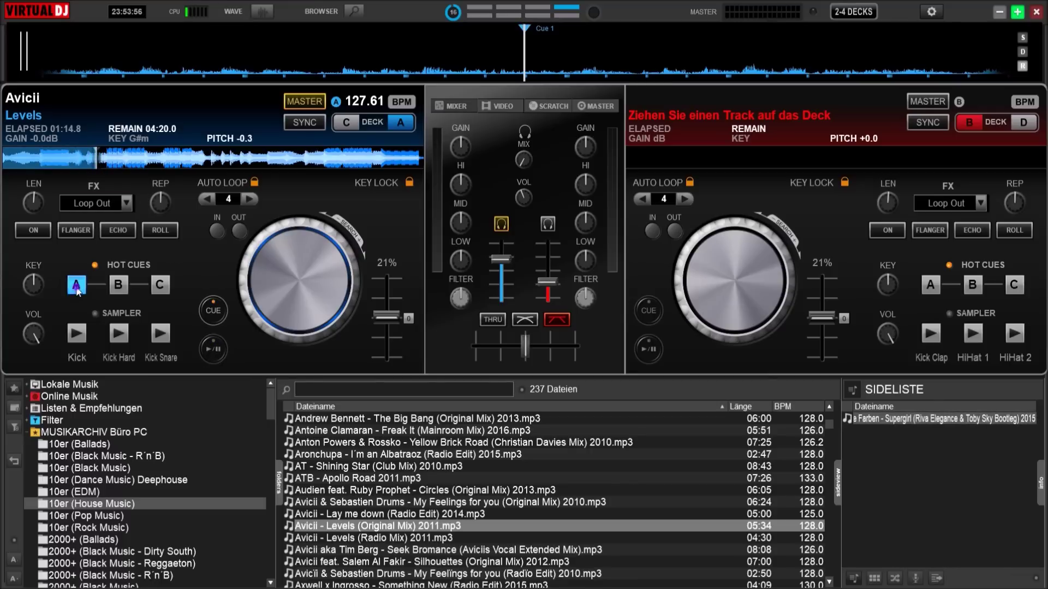
pyautogui.moveTo(547, 59)
pyautogui.mouseDown()
pyautogui.moveTo(513, 41)
pyautogui.moveTo(524, 53)
pyautogui.mouseUp()
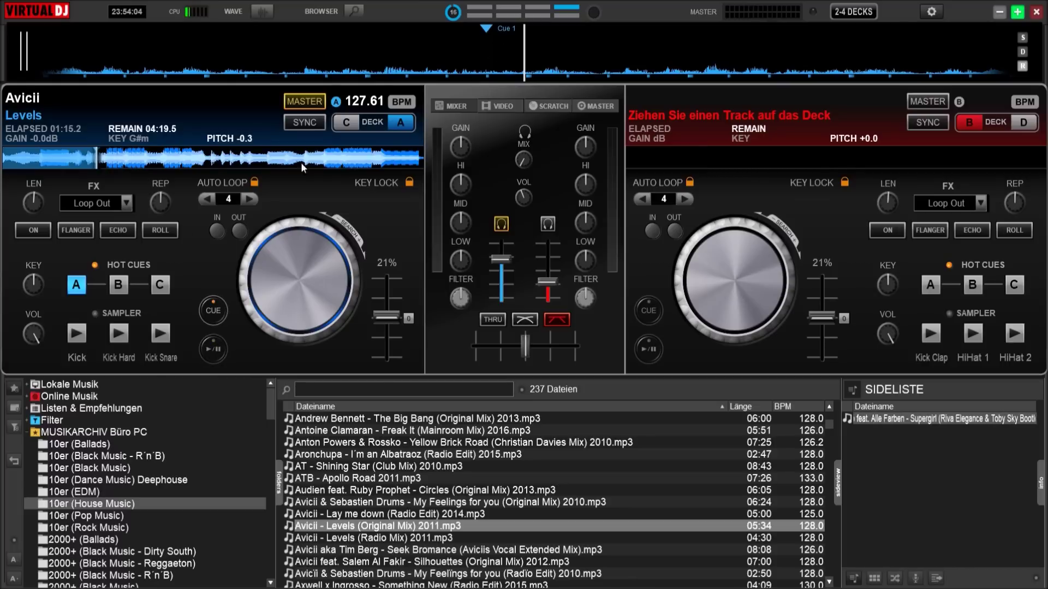
# Play deck A from hot cue A, and lower its volume fader nearly to the bottom before raising it to about three quarters
pyautogui.click(77, 288)
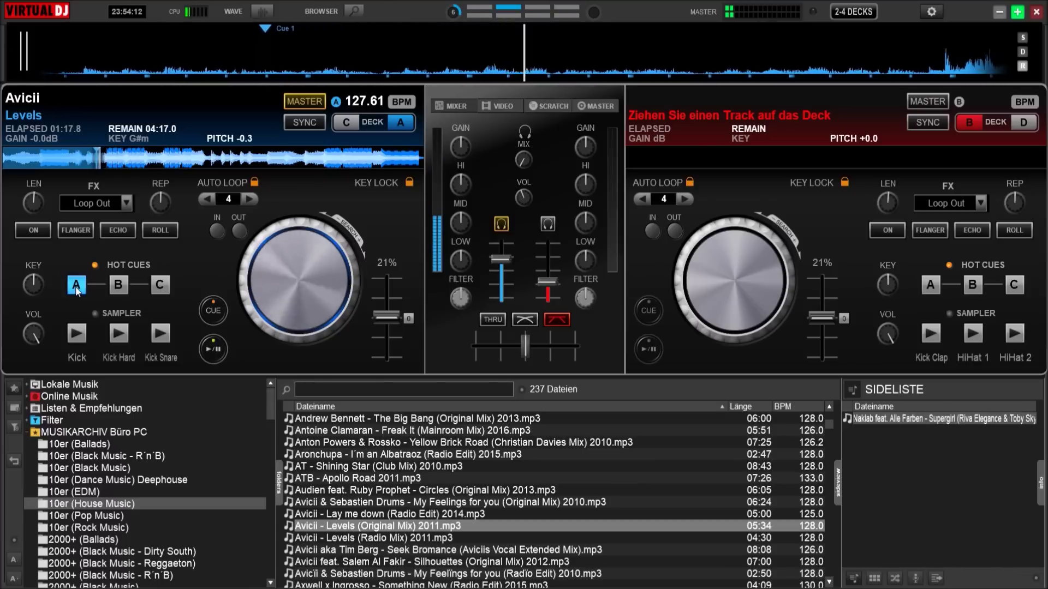
pyautogui.moveTo(501, 258); pyautogui.dragTo(498, 296)
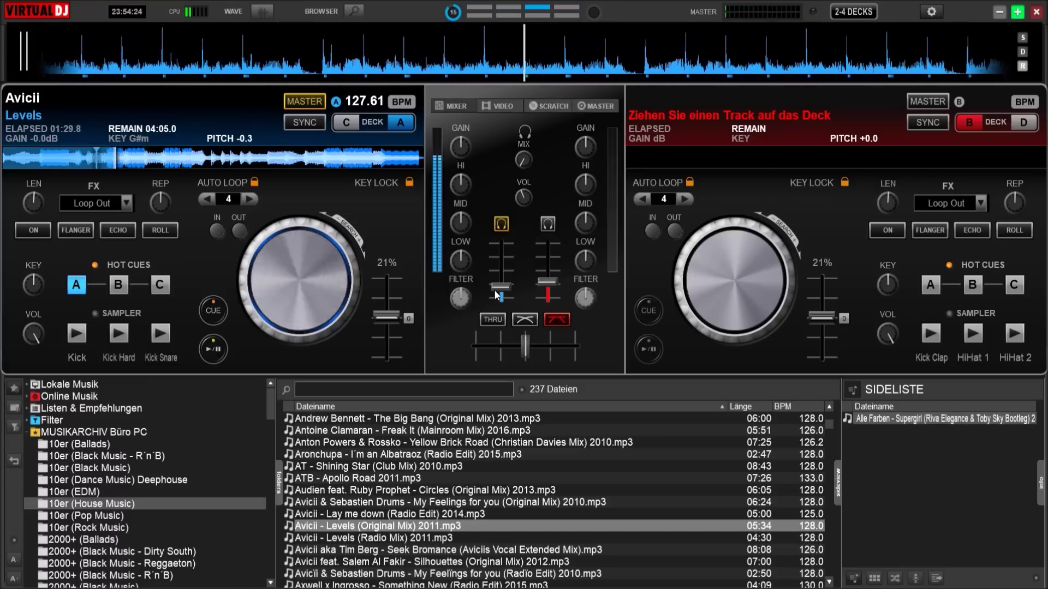
pyautogui.moveTo(497, 295); pyautogui.dragTo(502, 266)
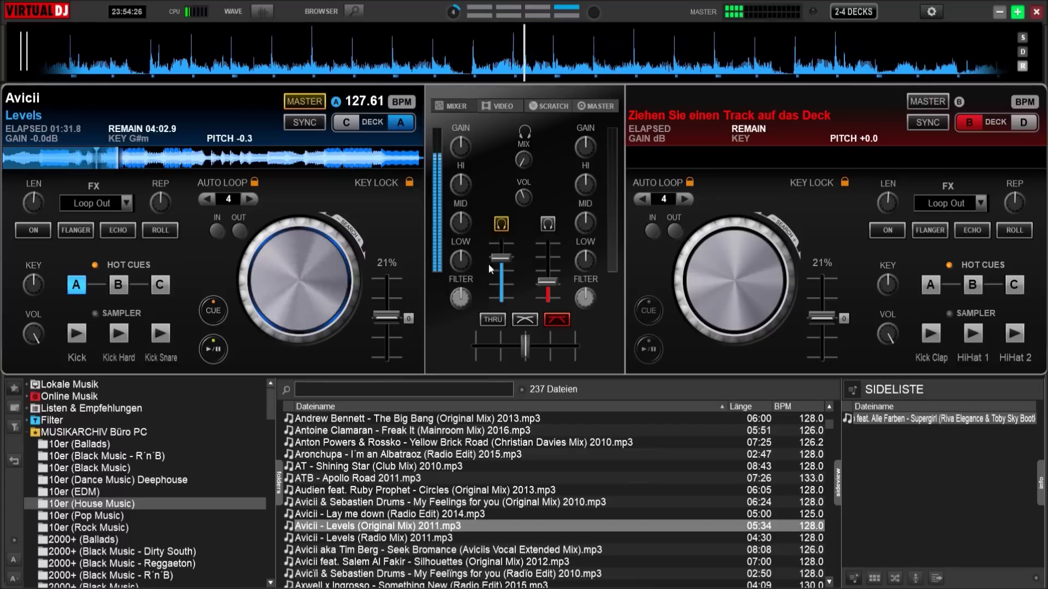
# Restart deck A repeatedly from hot cue A, and stop the track back at that cue point
pyautogui.click(78, 287)
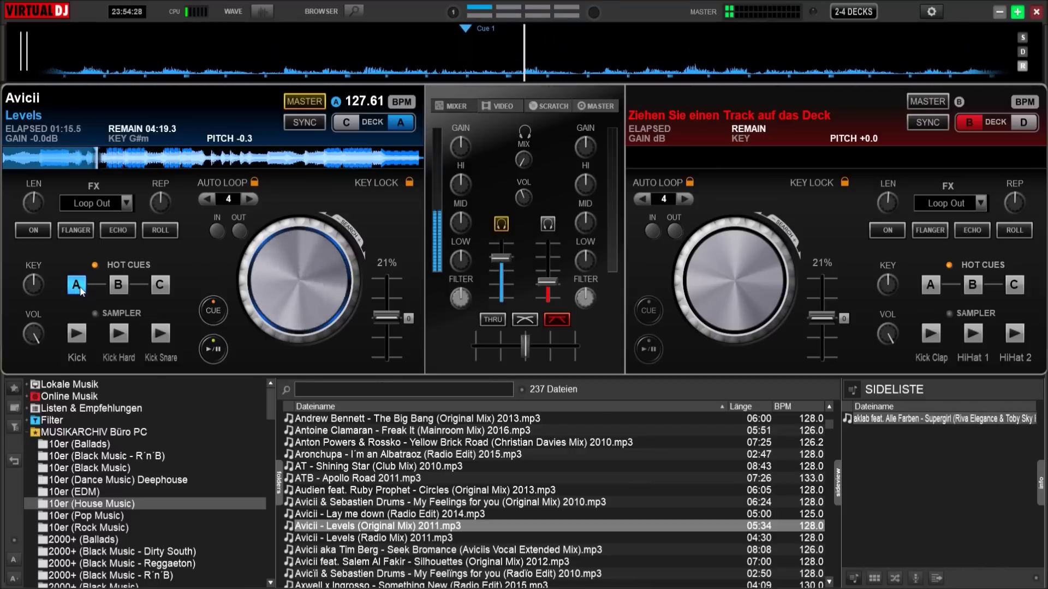
pyautogui.click(78, 288)
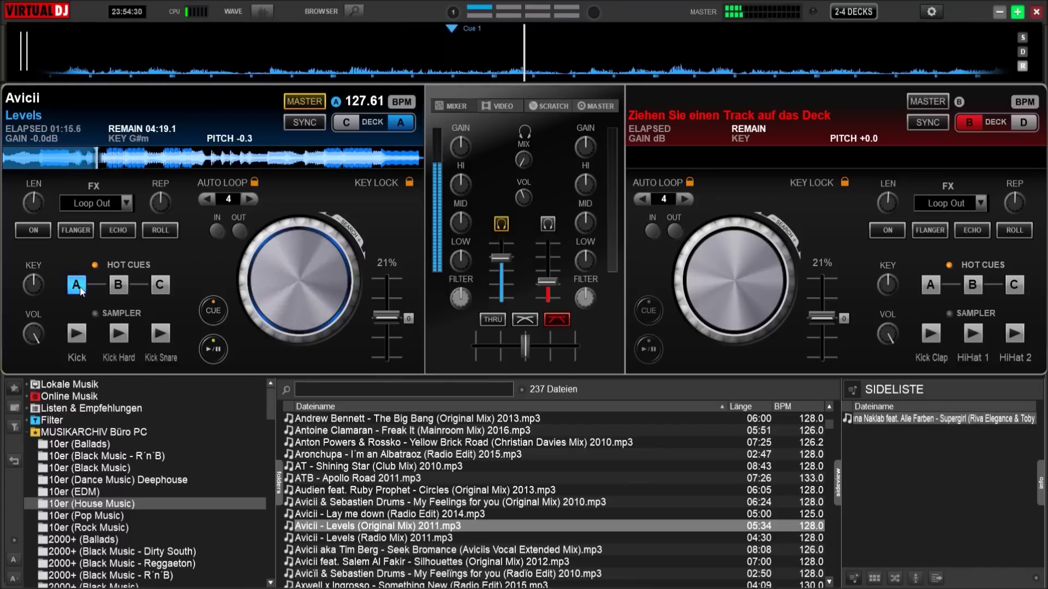
pyautogui.click(78, 287)
pyautogui.click(78, 287)
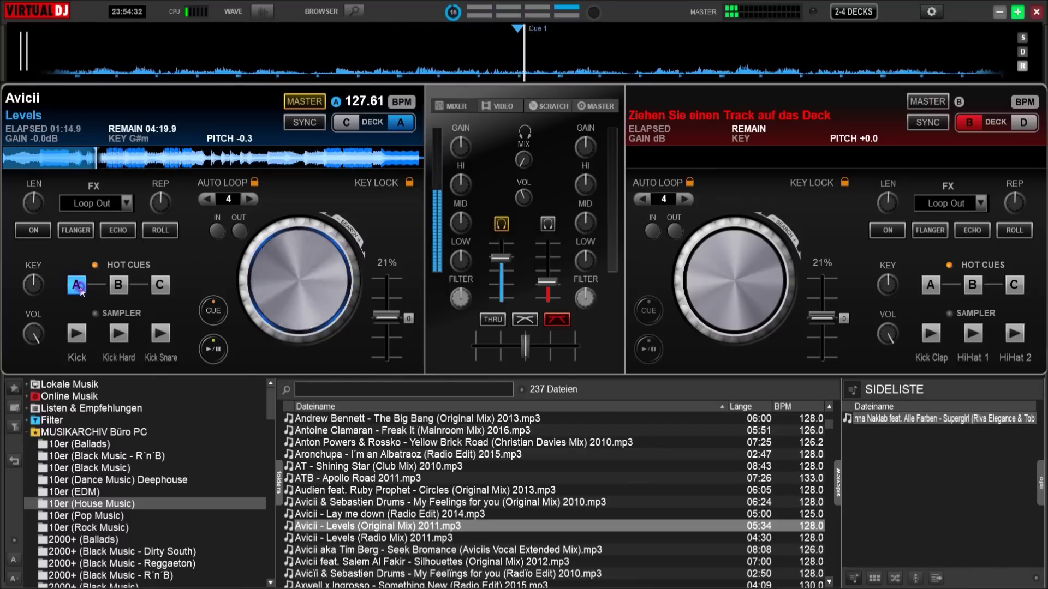
pyautogui.click(78, 286)
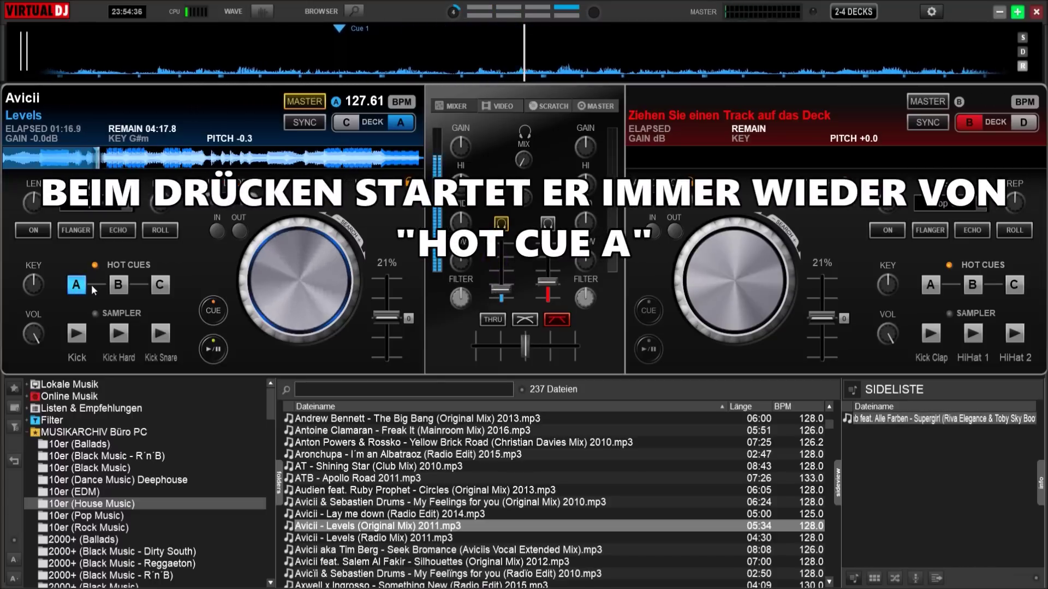
pyautogui.click(77, 289)
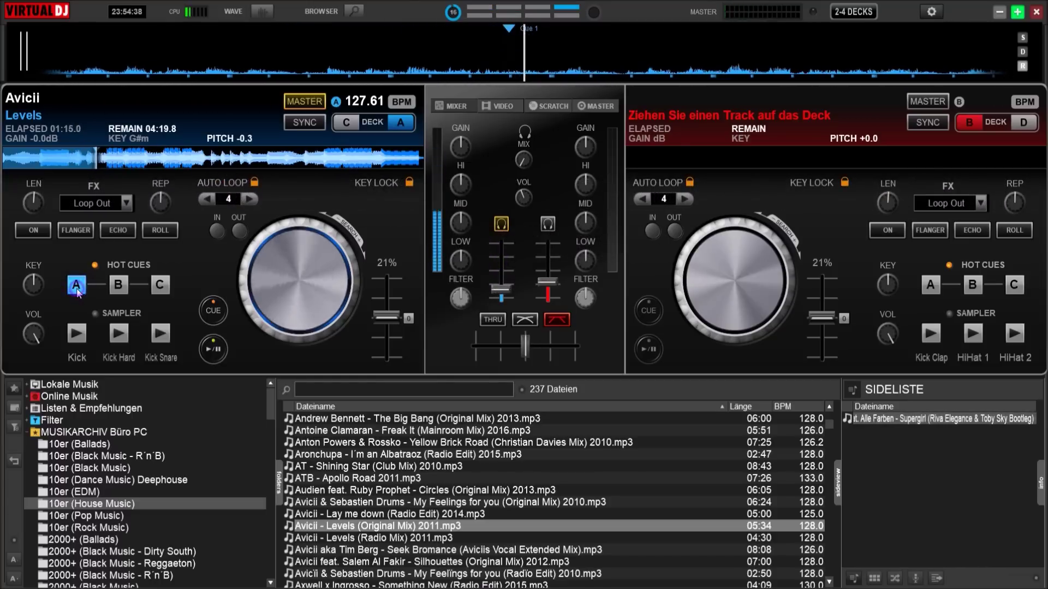
pyautogui.click(78, 288)
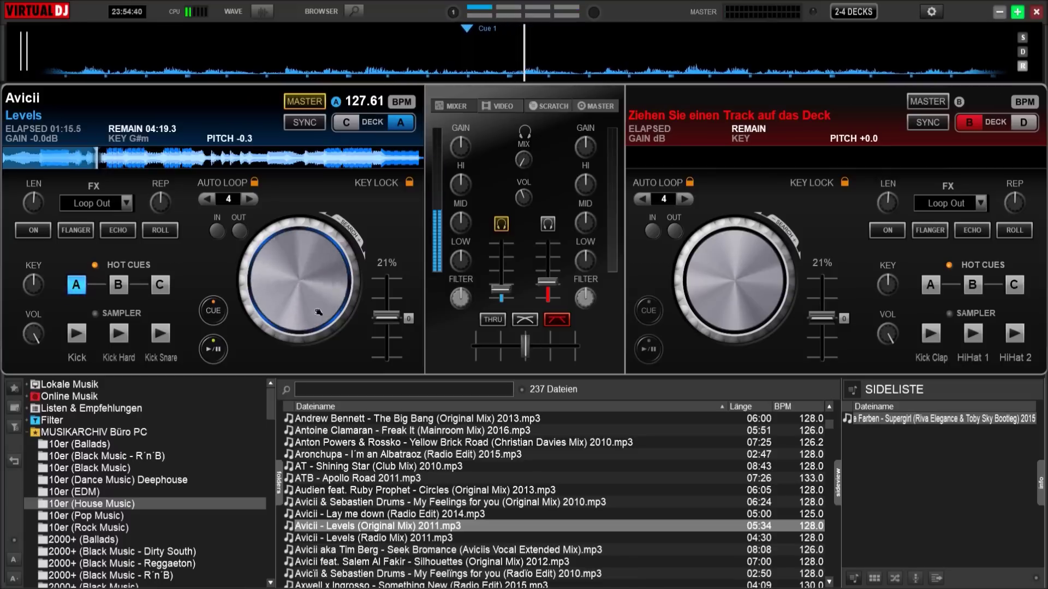
pyautogui.click(215, 319)
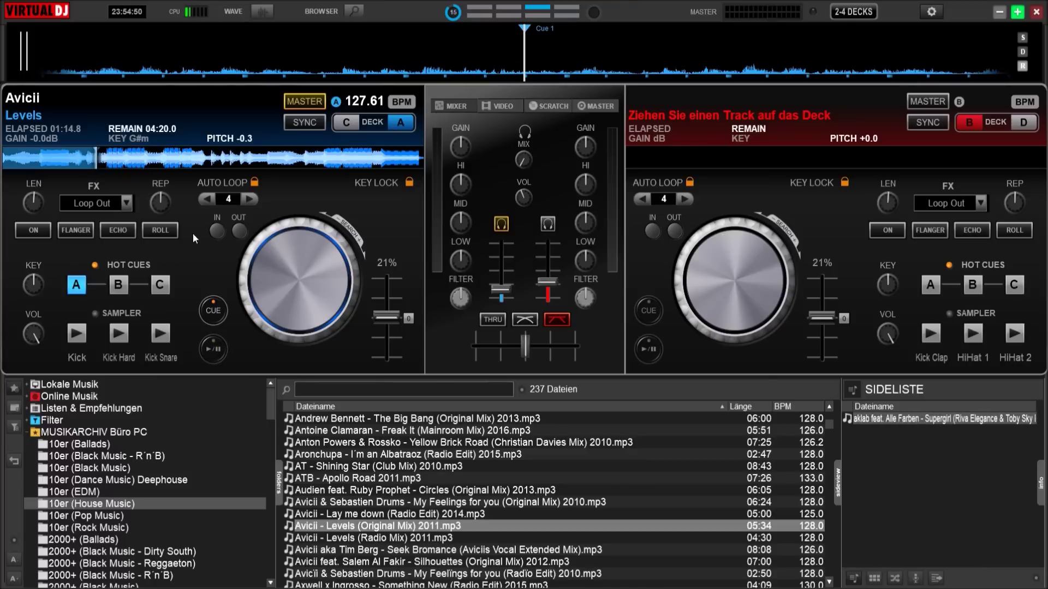
# Set hot cue B on deck A at about 2:18 and test starting from and returning to it with the volume fader raised
pyautogui.click(175, 157)
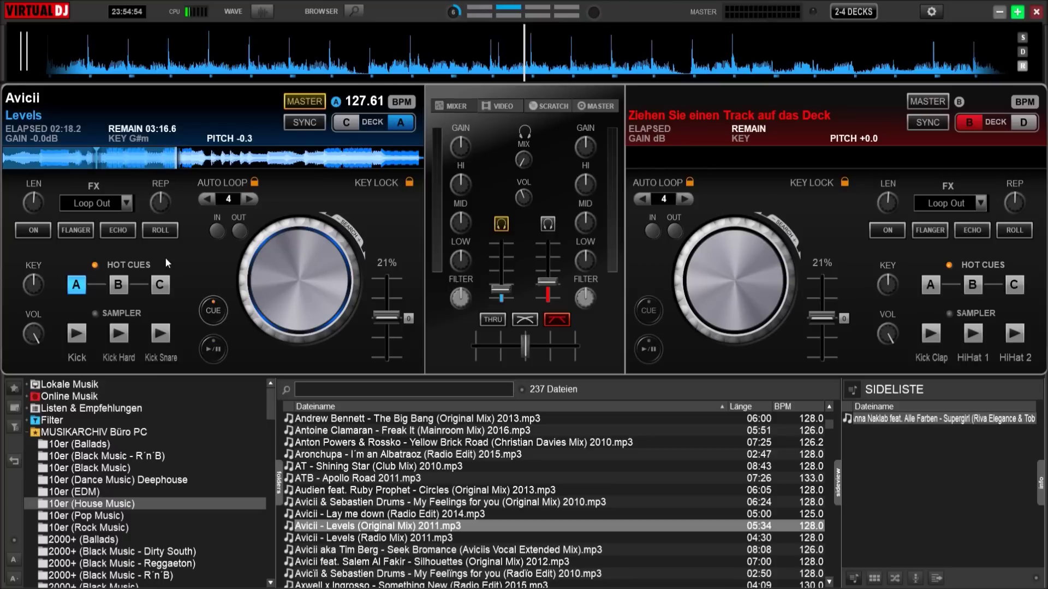
pyautogui.click(119, 286)
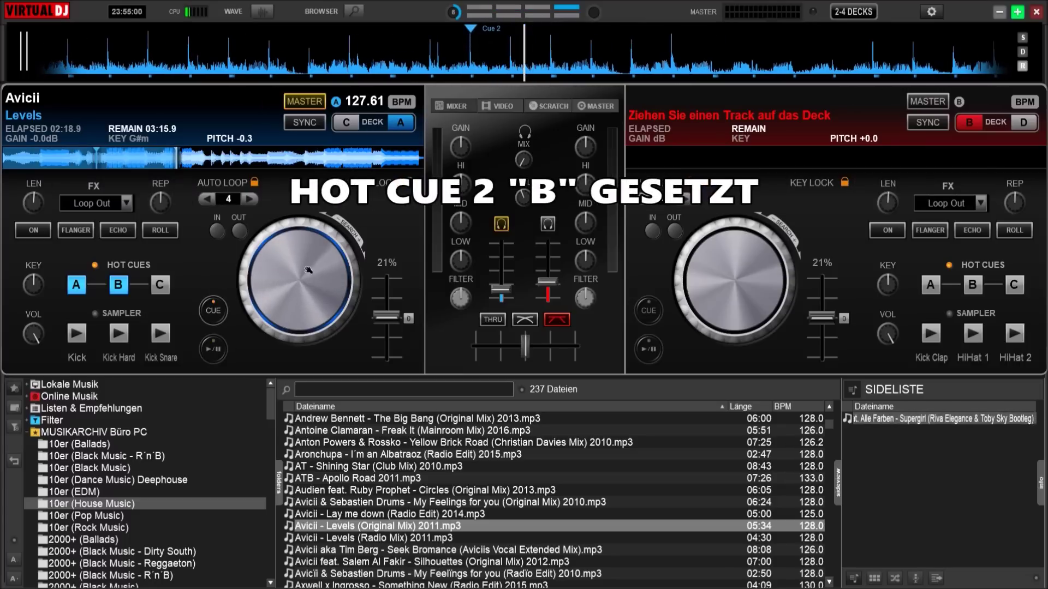
pyautogui.moveTo(501, 288); pyautogui.dragTo(498, 263)
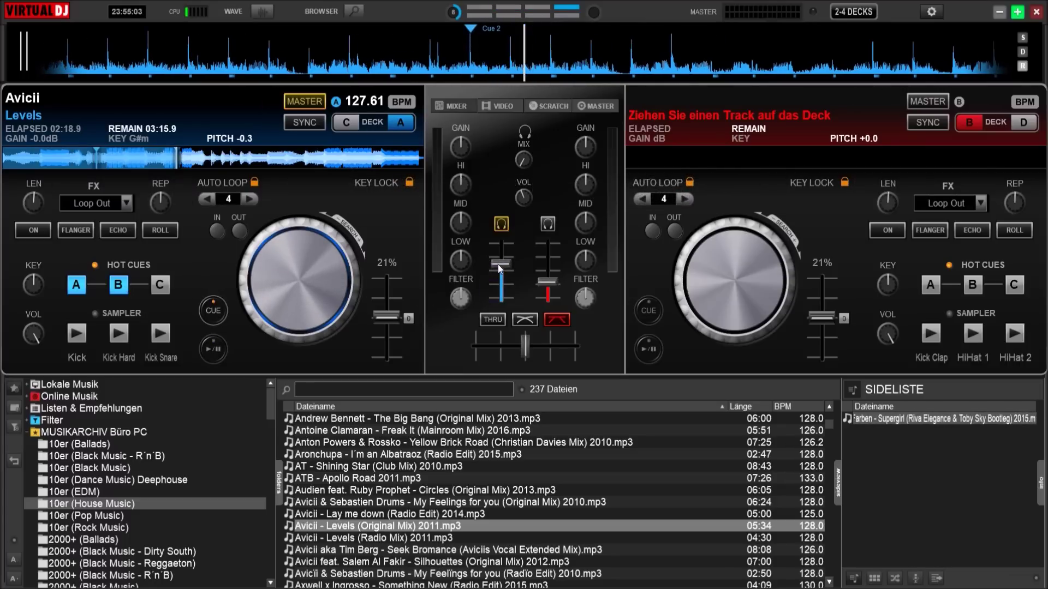
pyautogui.click(121, 288)
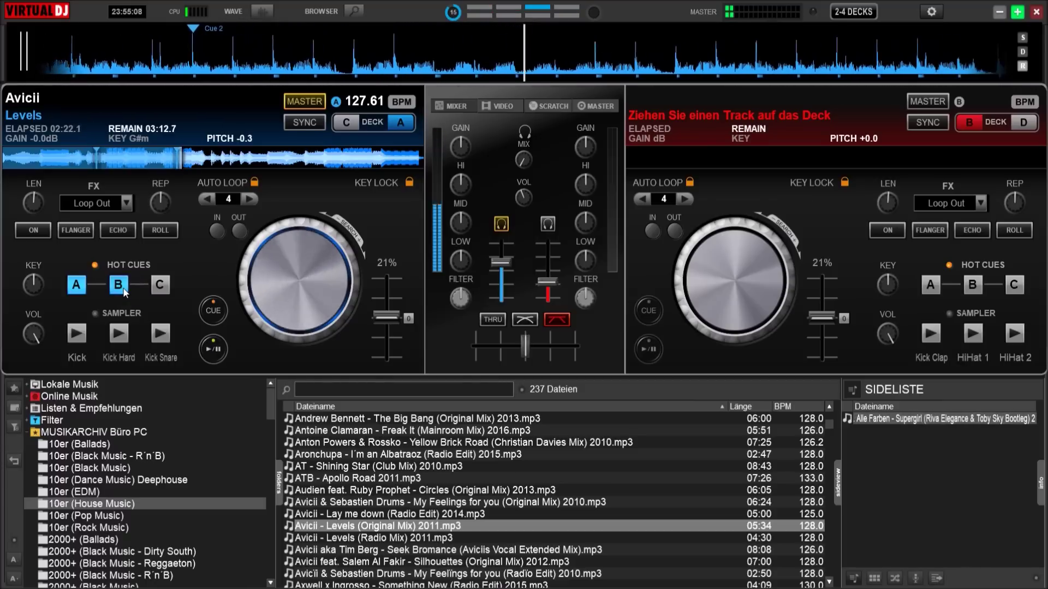
pyautogui.click(119, 285)
pyautogui.click(124, 292)
pyautogui.click(218, 316)
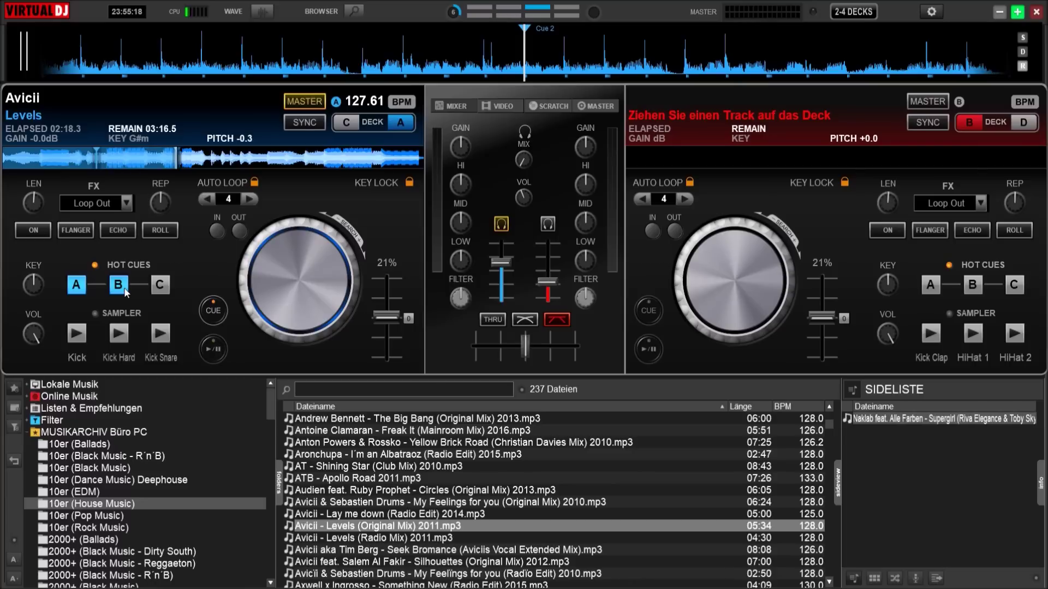
# Start deck A from hot cue A and from hot cue B, stopping back at the cue point after each
pyautogui.click(77, 284)
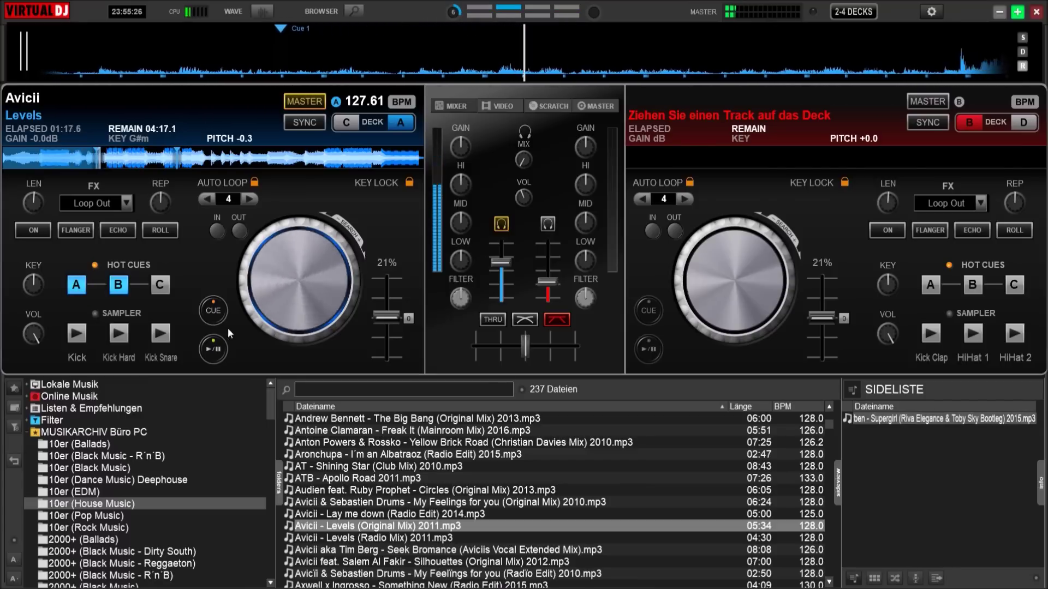
pyautogui.click(213, 310)
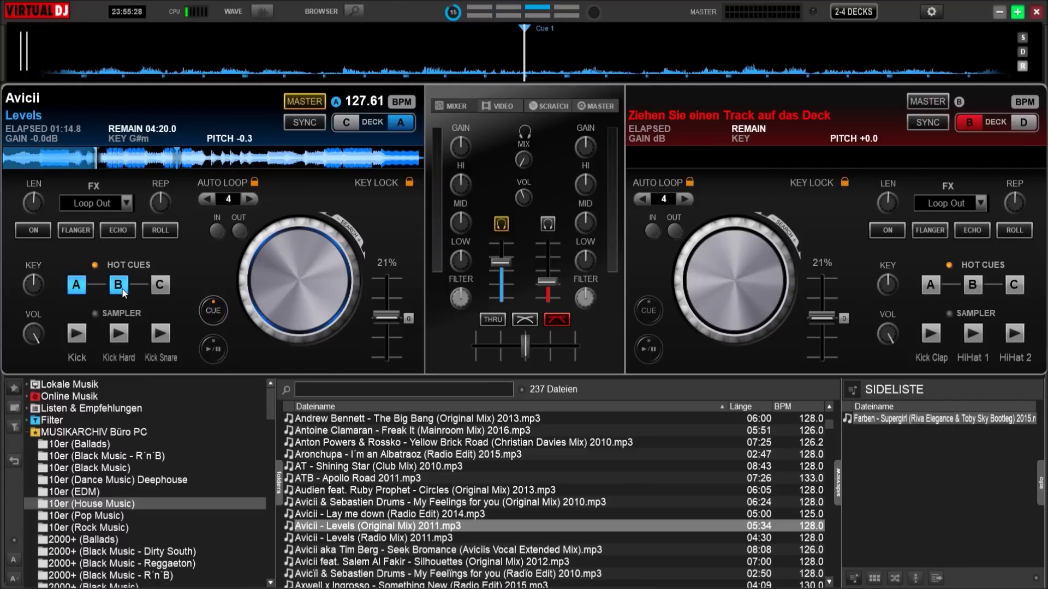
pyautogui.click(123, 290)
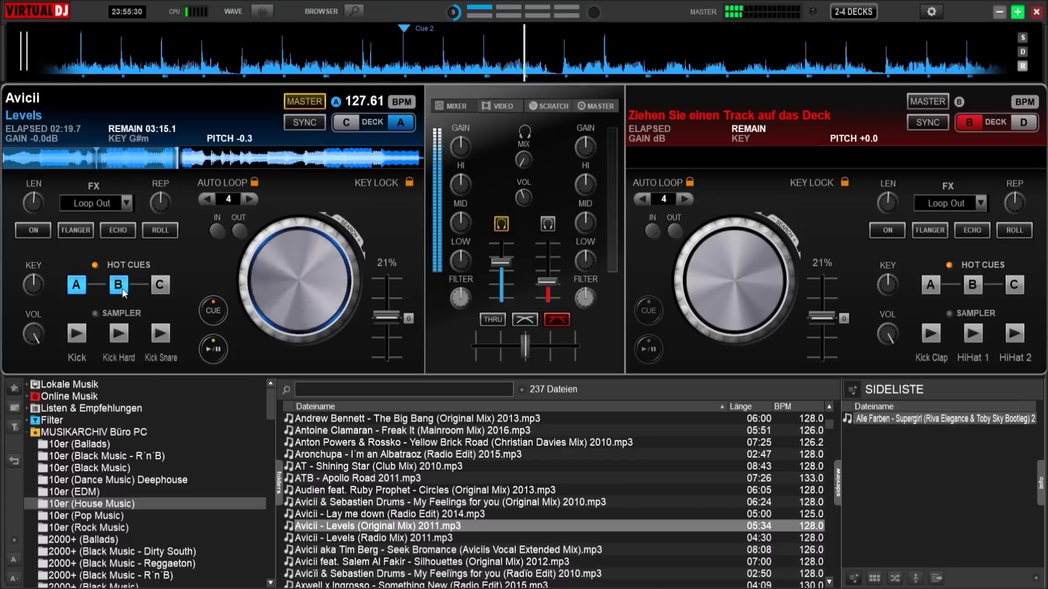
pyautogui.click(203, 314)
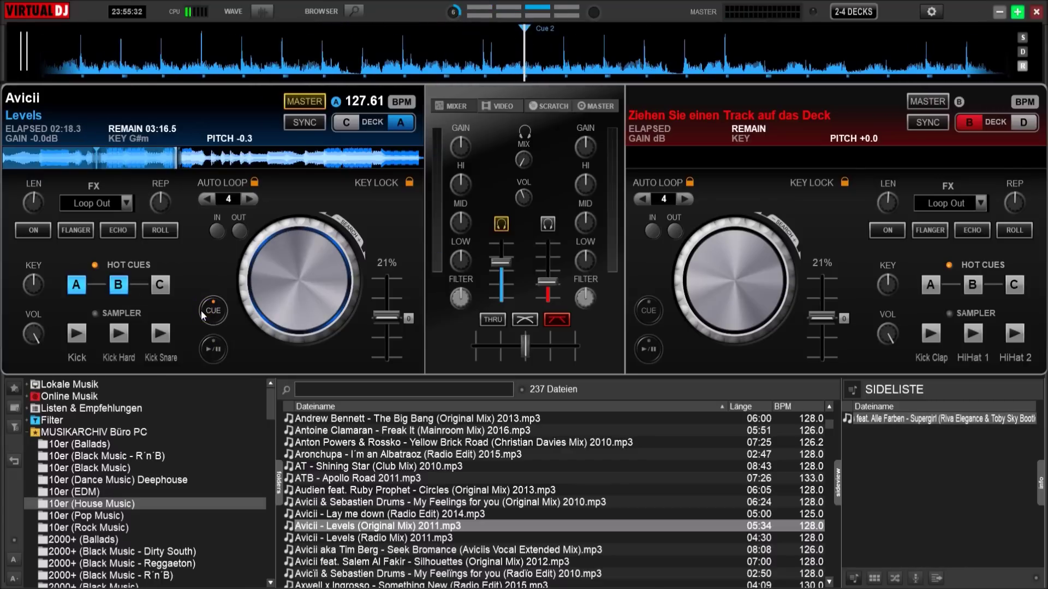
# Alternate deck A's playback between hot cues A and B, and stop the track back at hot cue B
pyautogui.click(83, 290)
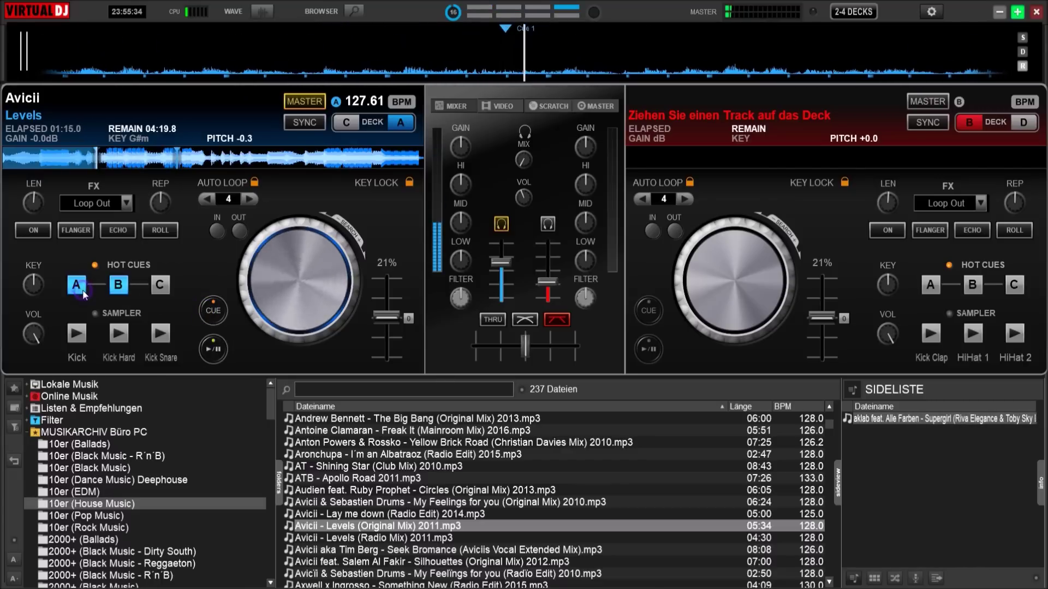
pyautogui.click(117, 288)
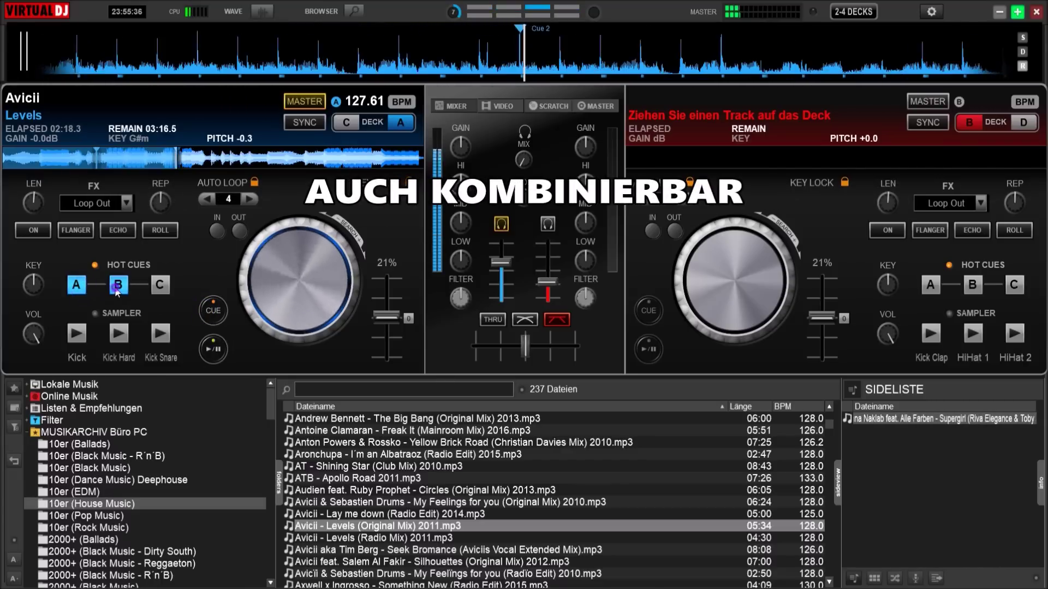
pyautogui.click(76, 290)
pyautogui.click(120, 292)
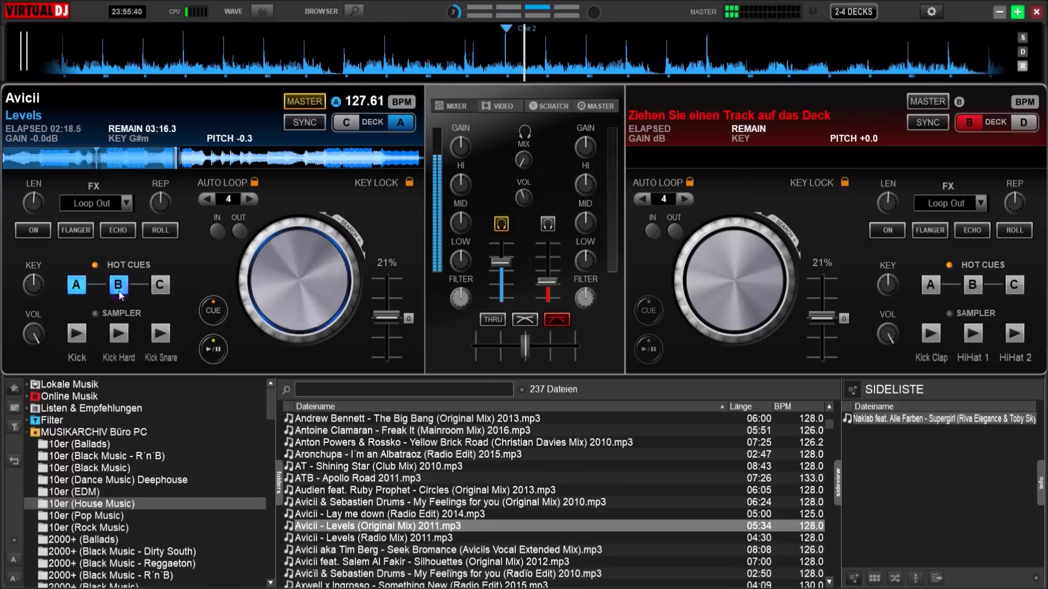
pyautogui.click(215, 318)
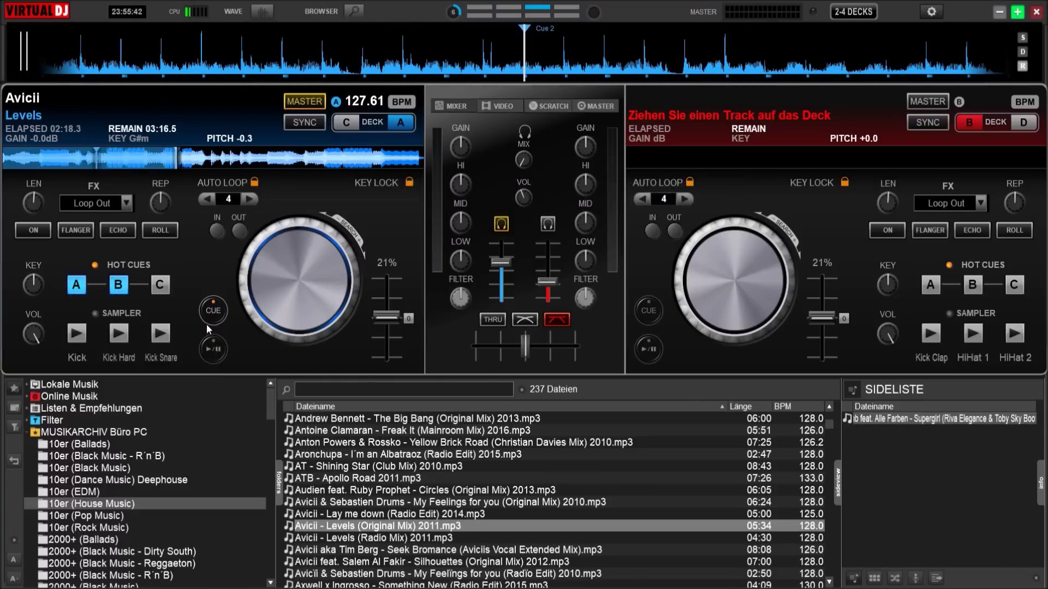
# Set hot cue C on deck A at about 3:38 and shift the waveform slightly before it
pyautogui.click(280, 160)
pyautogui.click(163, 282)
pyautogui.moveTo(552, 47); pyautogui.dragTo(561, 55)
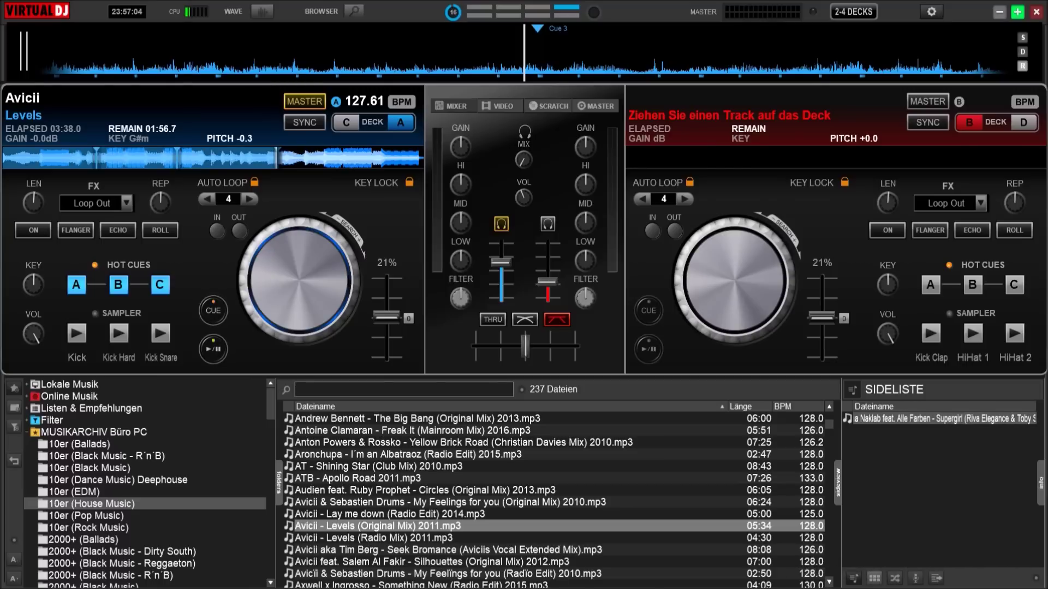
# Show the sampler's INSTRUMENTS bank in the sideview and display its samples as a grid of pads
pyautogui.click(873, 578)
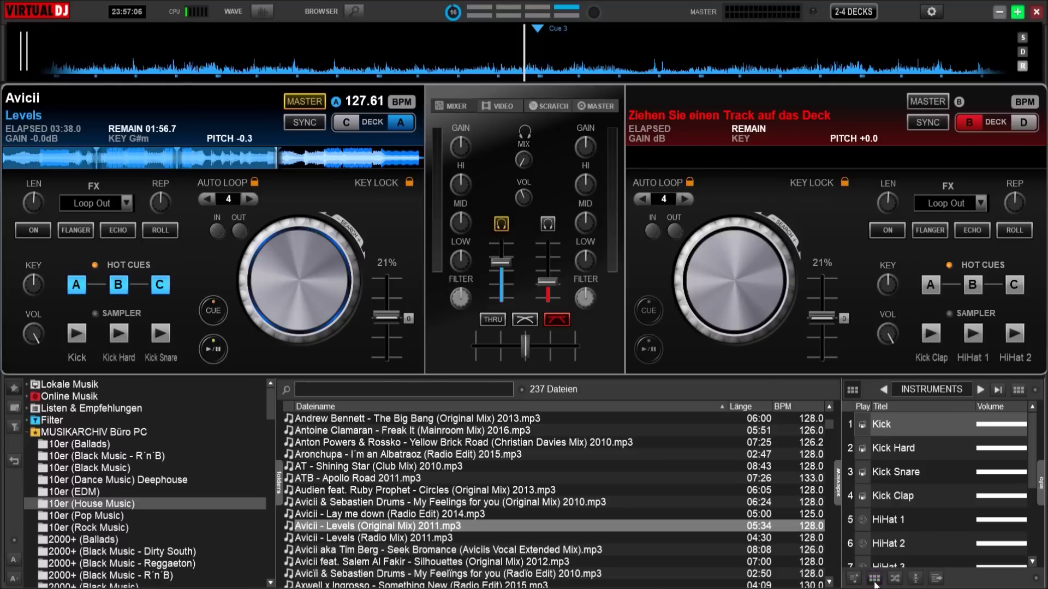
pyautogui.click(1017, 390)
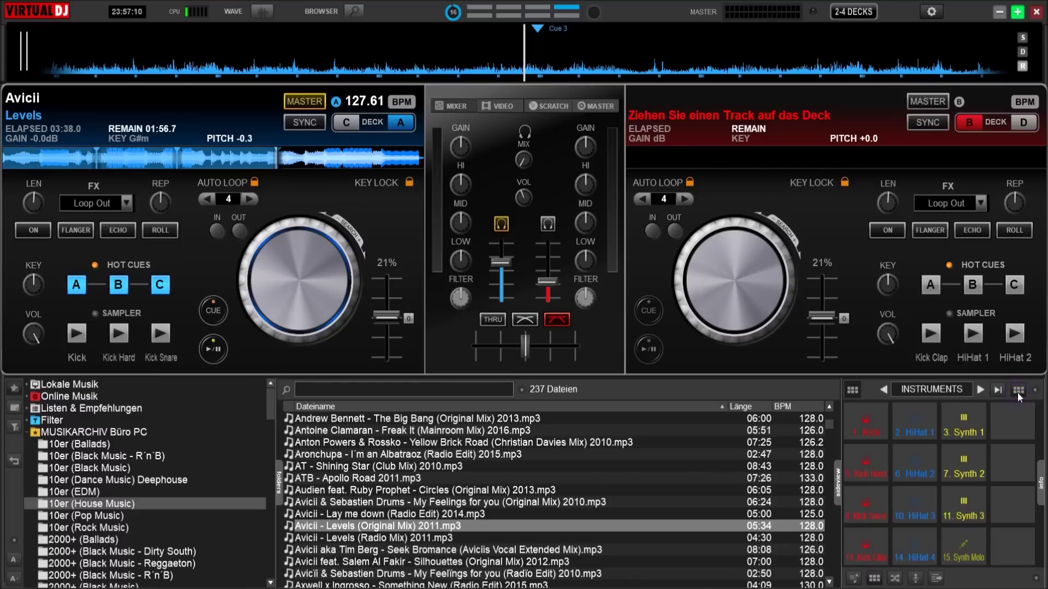